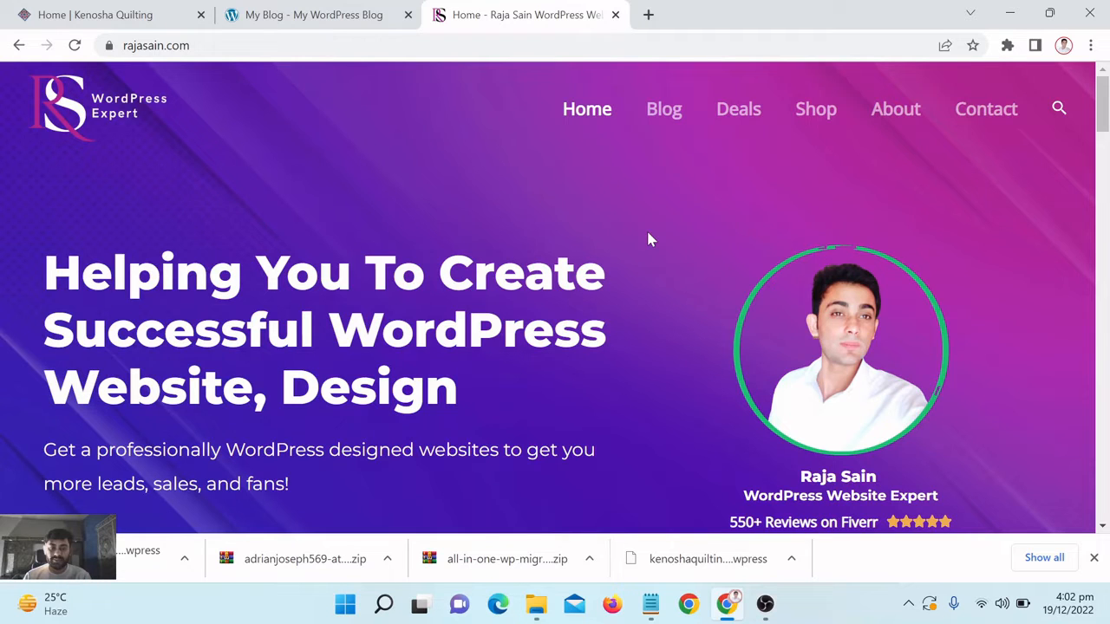
Step: Look over the Kenosha Quilting homepage, from its header through the products to the fabric section
left_click(132, 12)
scroll(691, 252, "down", 1)
scroll(691, 255, "up", 1)
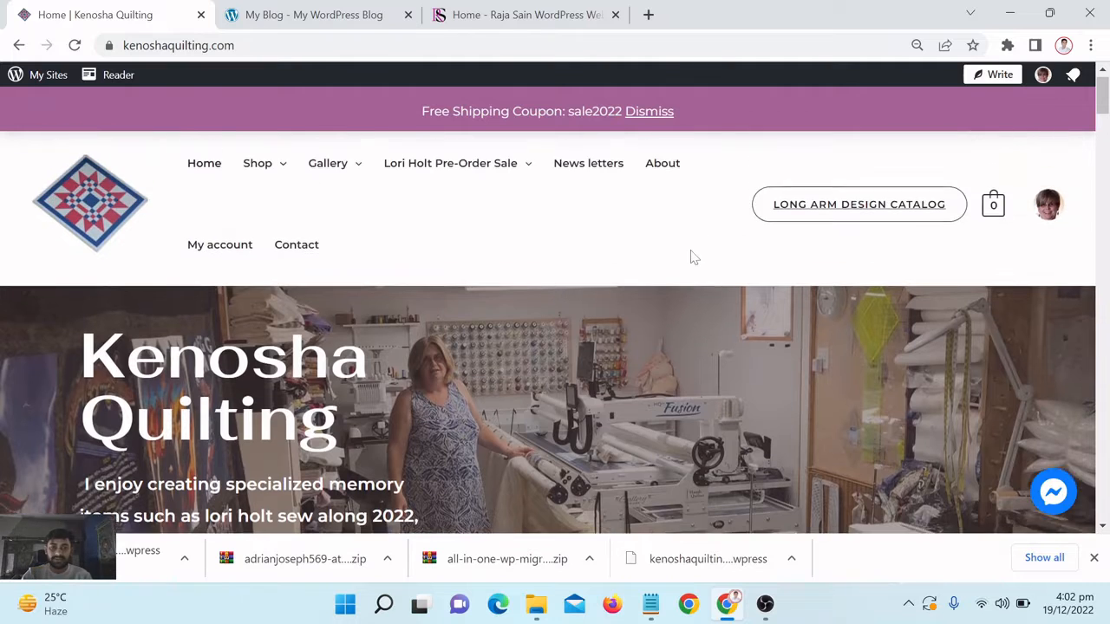
scroll(691, 255, "down", 1)
scroll(690, 253, "down", 8)
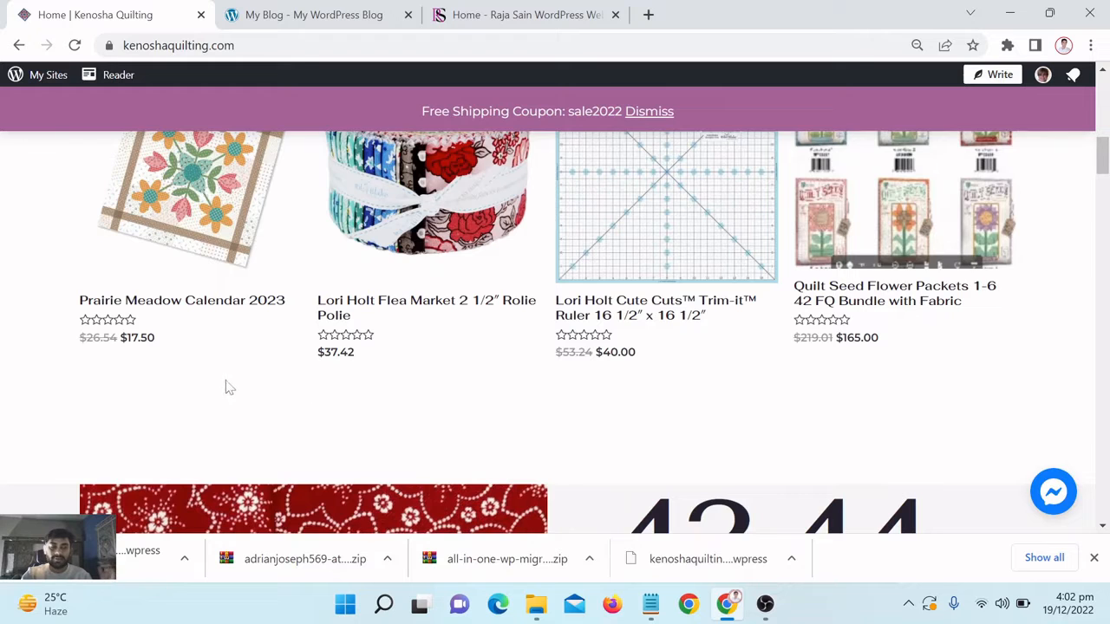
scroll(228, 387, "down", 8)
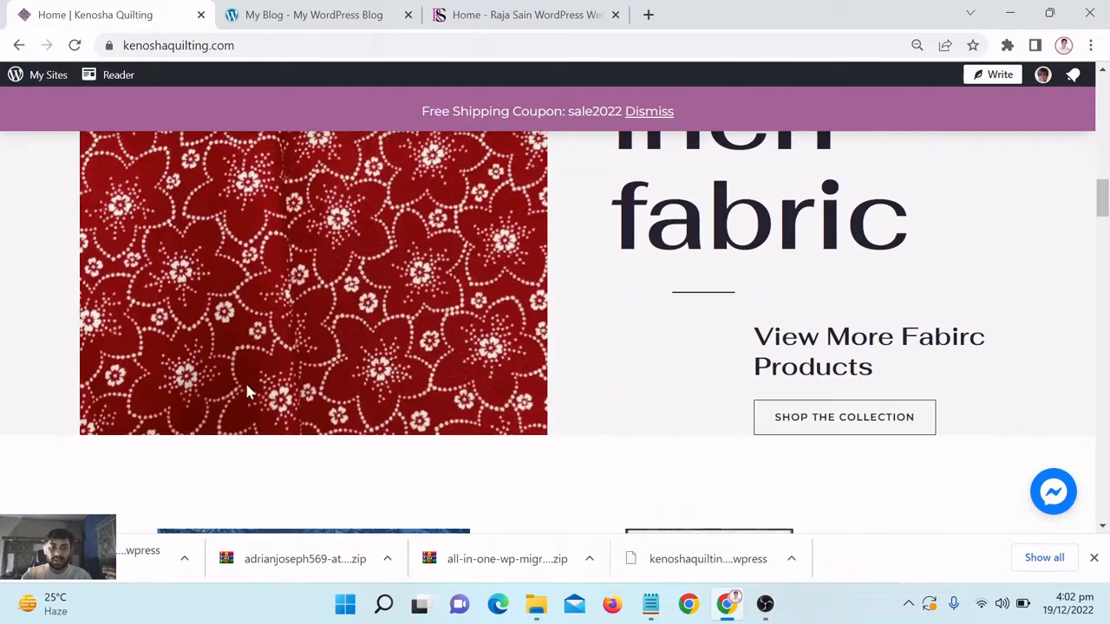
scroll(315, 396, "up", 3)
scroll(314, 396, "down", 1)
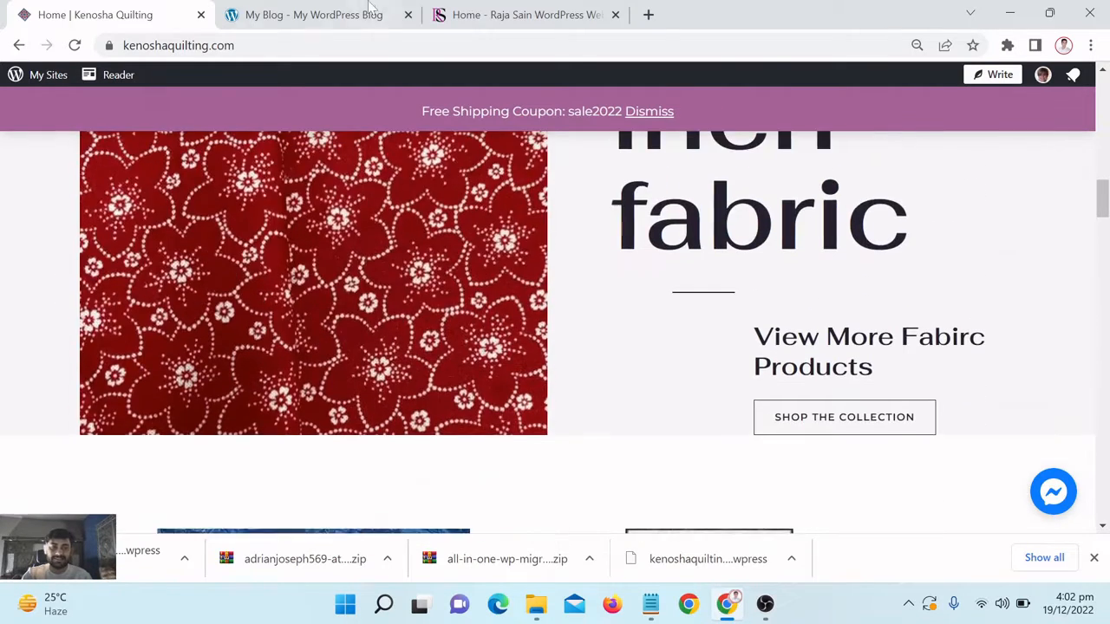
Step: Compare the default My Blog WordPress site with the Kenosha Quilting homepage, viewing the blog down to its footer
left_click(307, 15)
mouse_move(1103, 189)
left_mouse_down()
mouse_move(1103, 425)
mouse_move(1103, 187)
left_mouse_up()
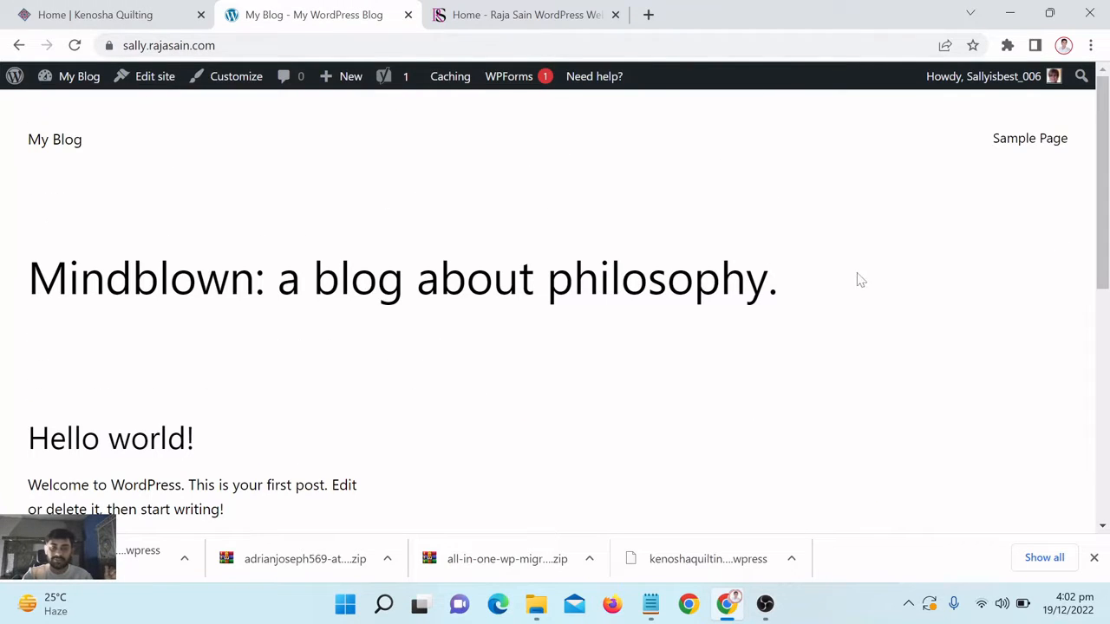
left_click(117, 15)
scroll(516, 330, "up", 5)
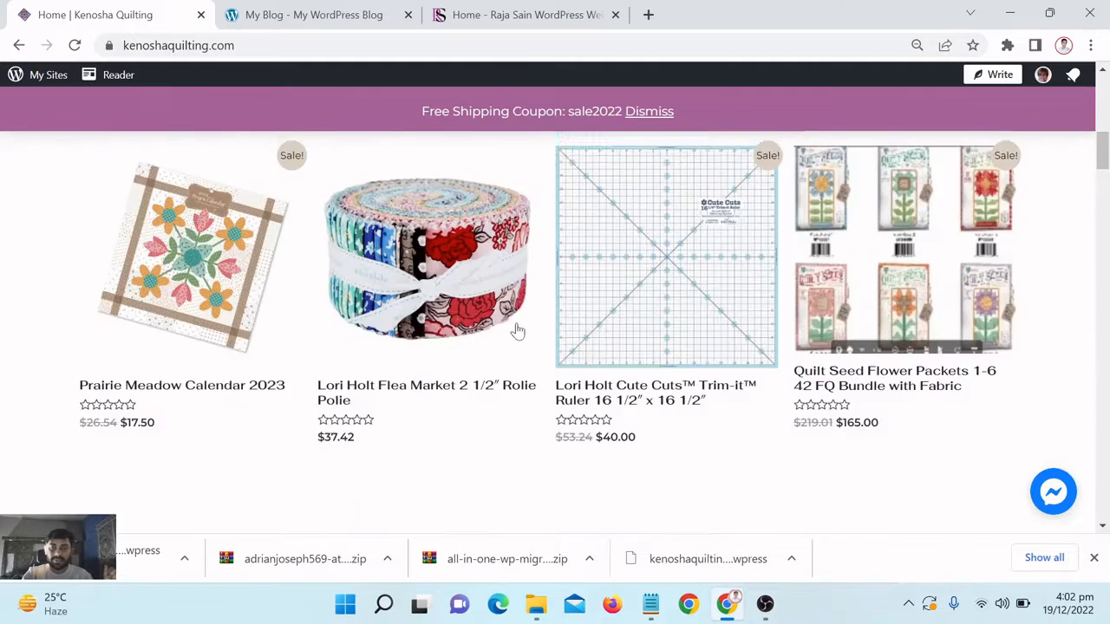
scroll(517, 330, "up", 3)
left_click(356, 15)
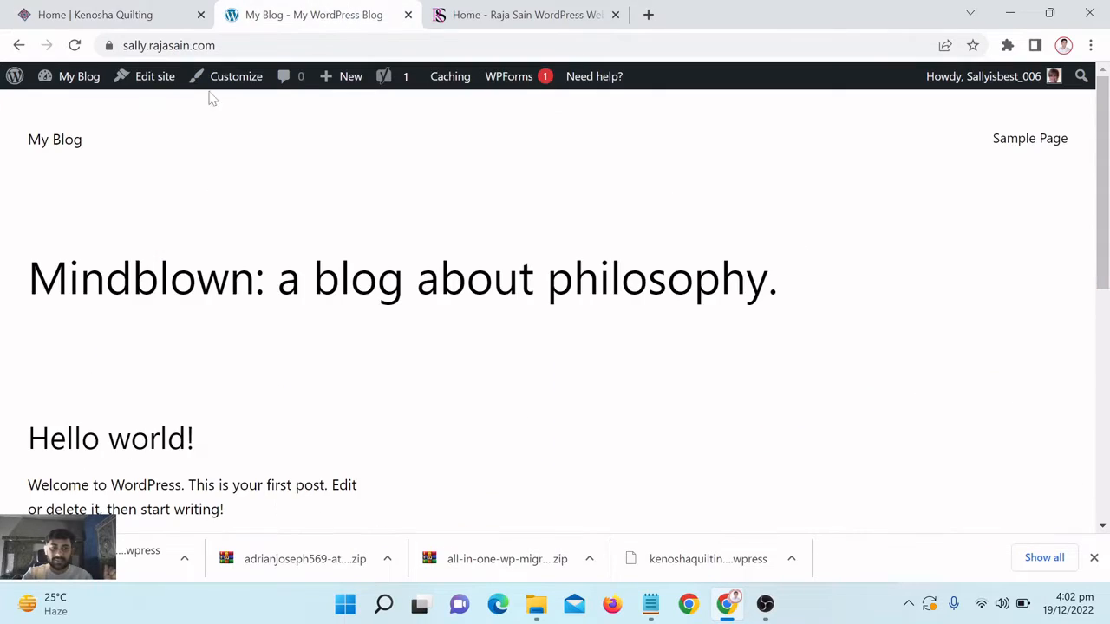
scroll(662, 446, "down", 4)
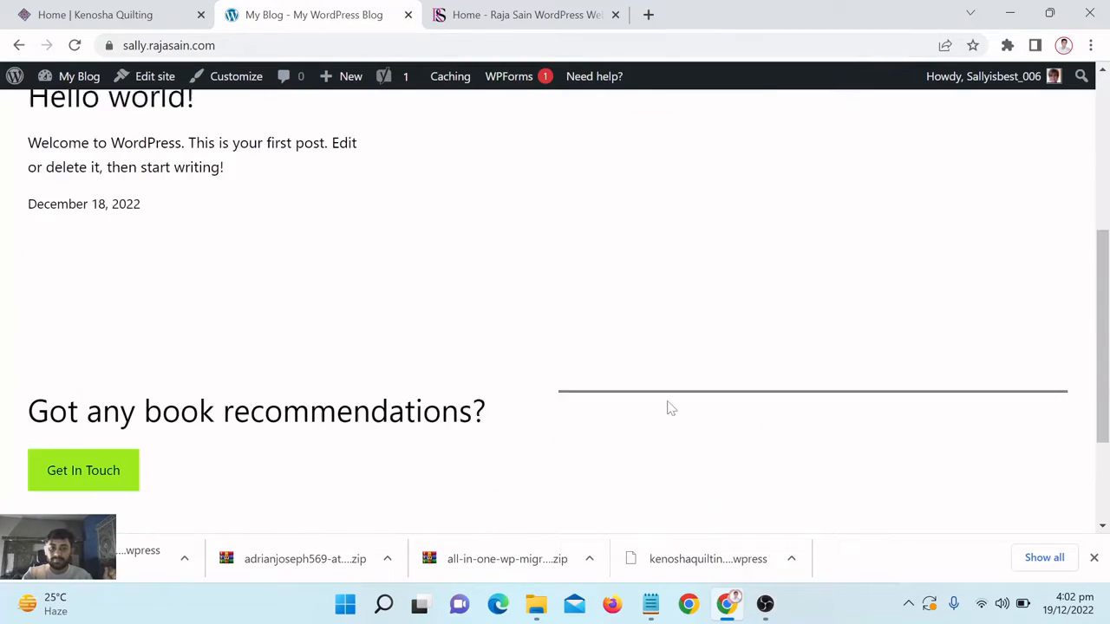
scroll(580, 447, "up", 4)
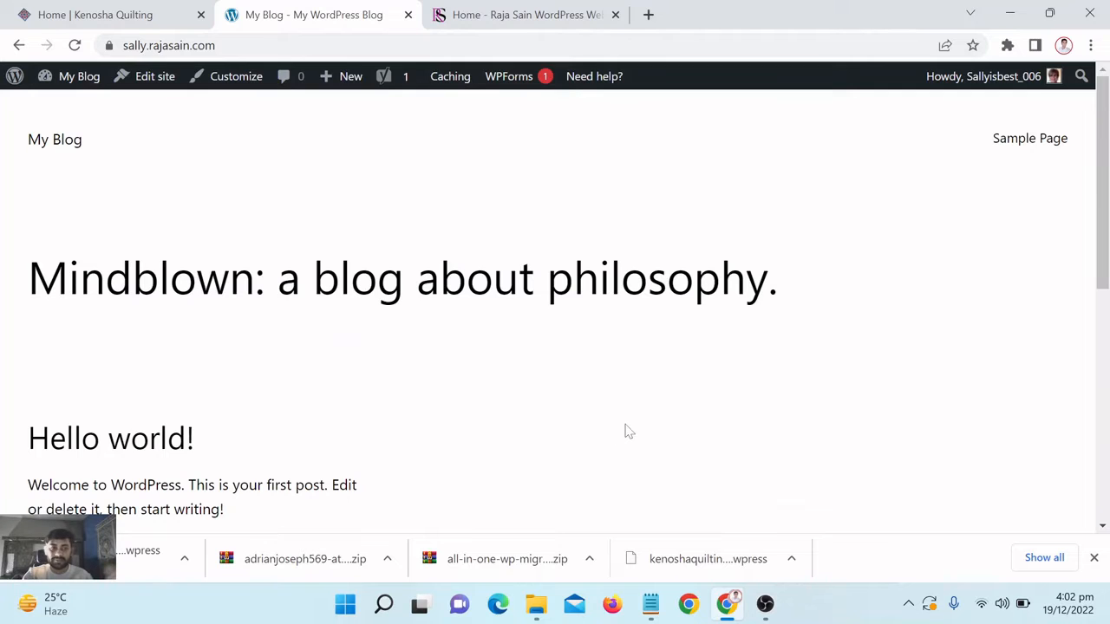
left_click(104, 15)
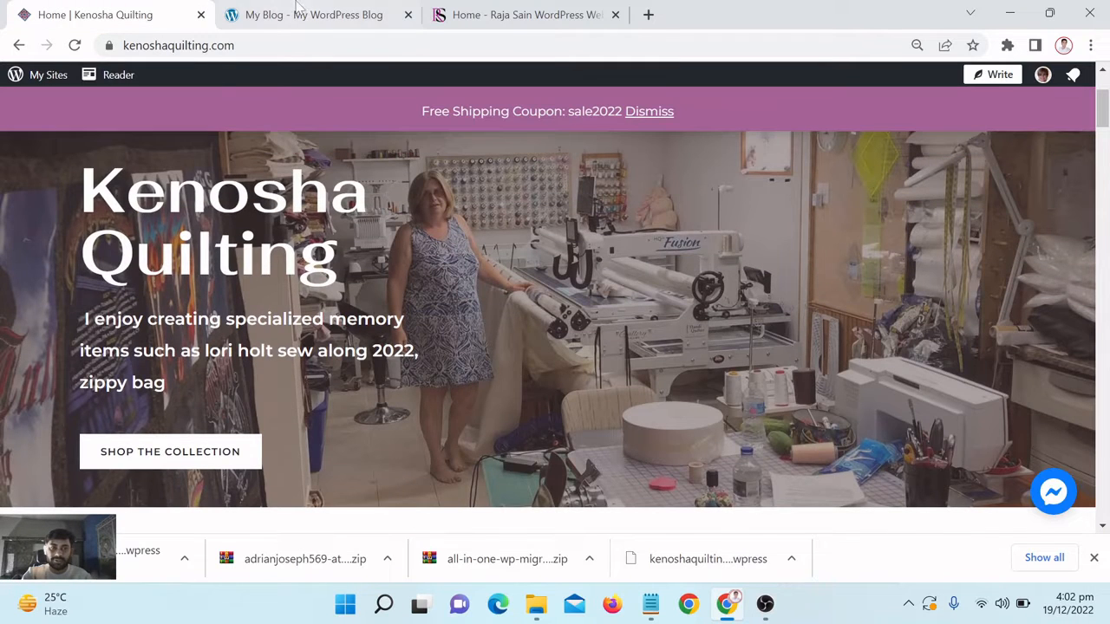
left_click(298, 9)
scroll(815, 381, "down", 7)
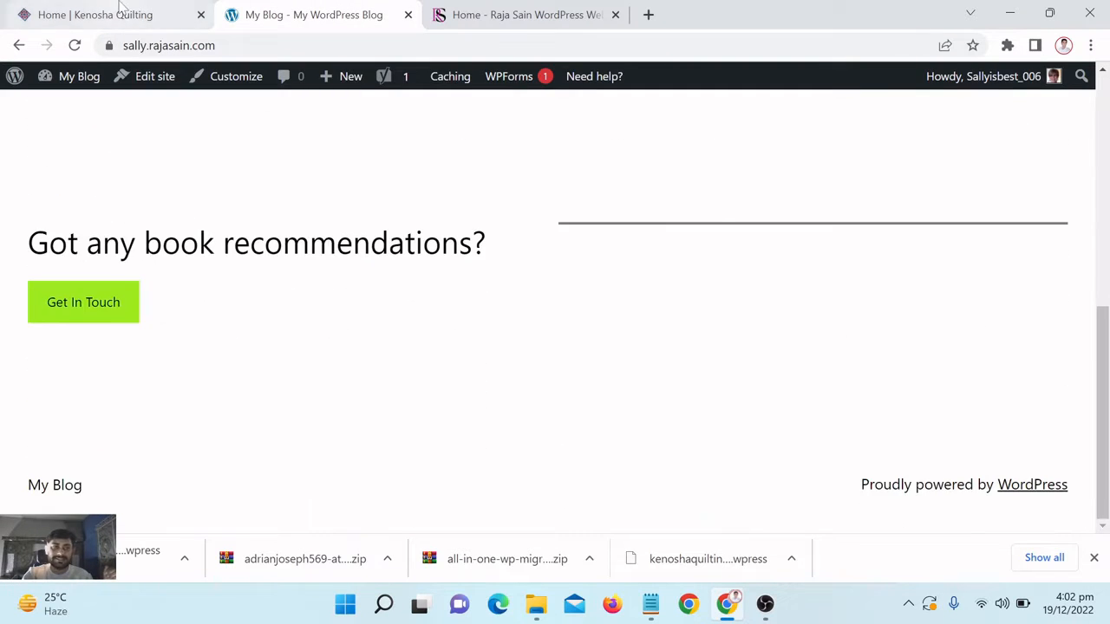
Step: Open the plugins page in the WordPress.com dashboard of the Kenosha Quilting site
left_click(104, 15)
scroll(660, 328, "up", 1)
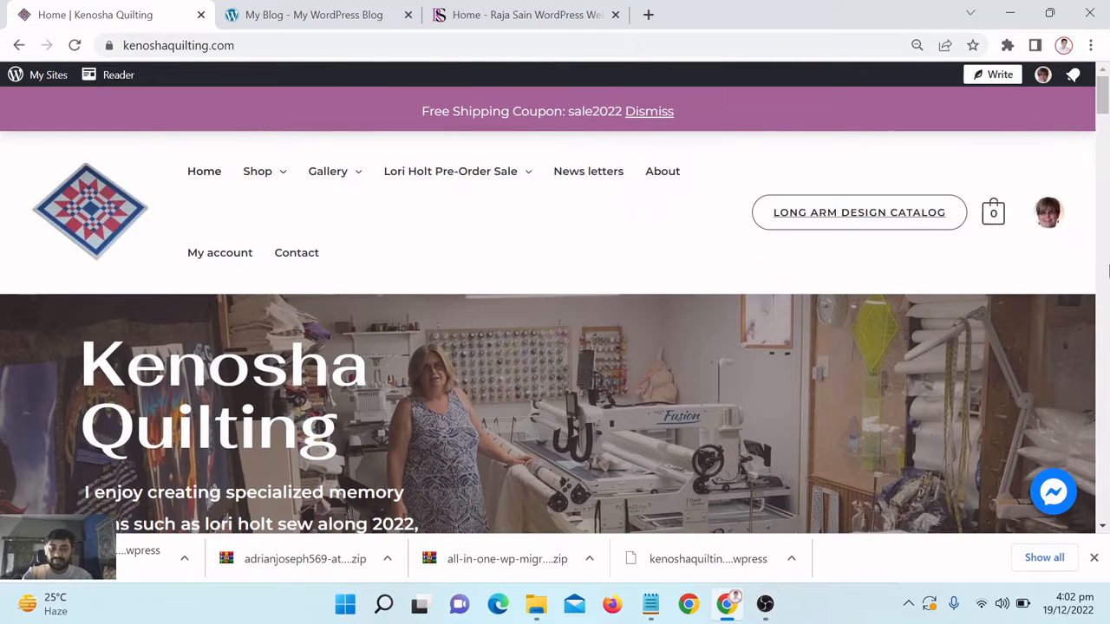
left_click(41, 78)
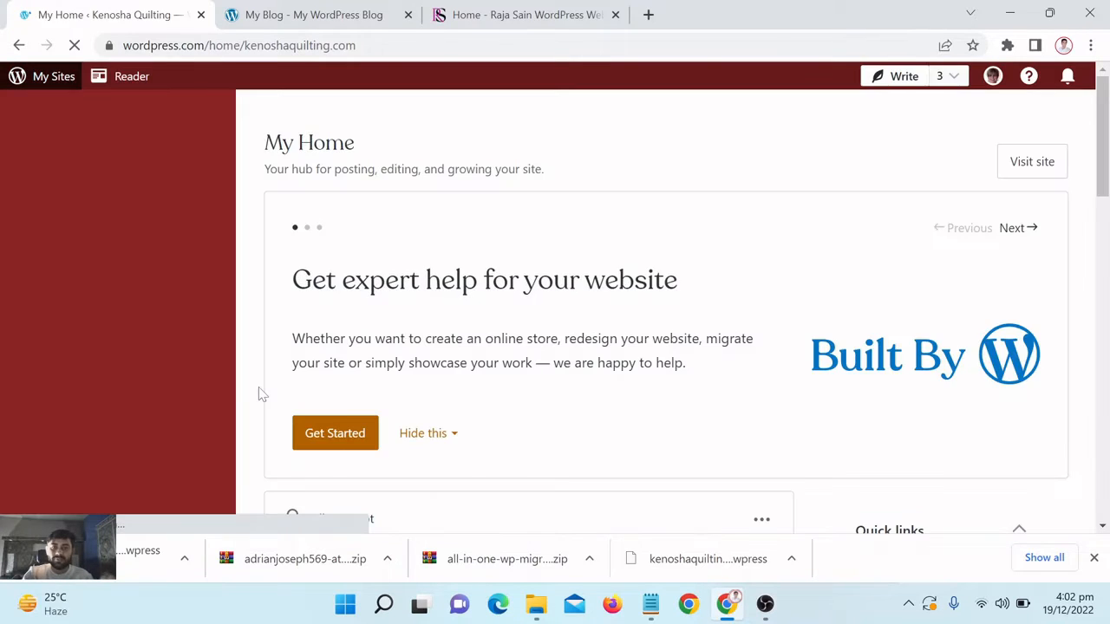
scroll(189, 340, "down", 5)
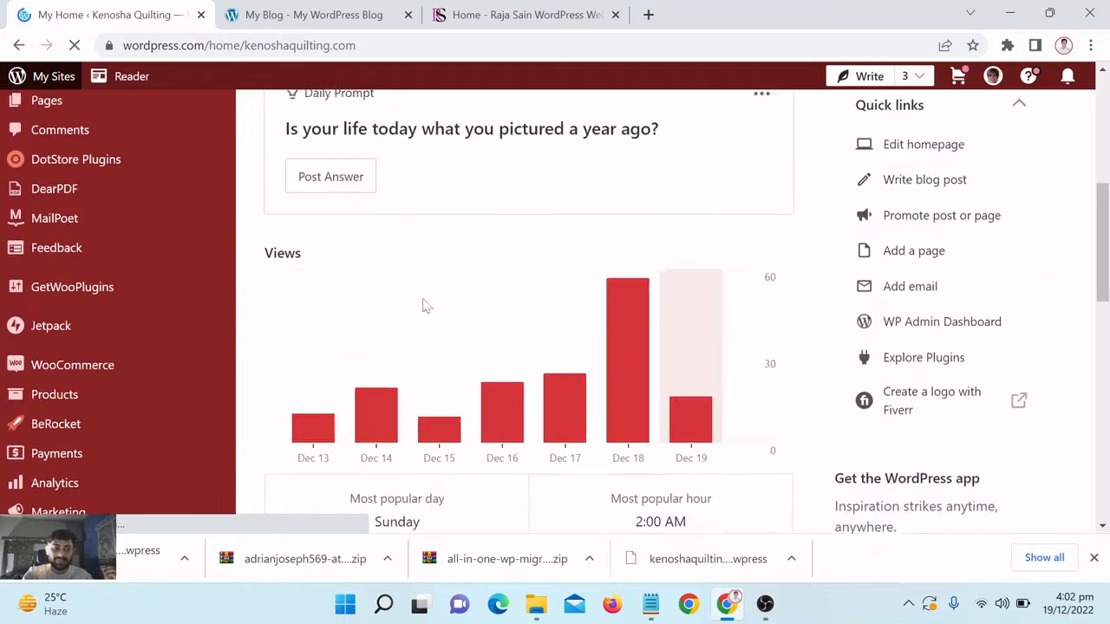
scroll(124, 369, "down", 5)
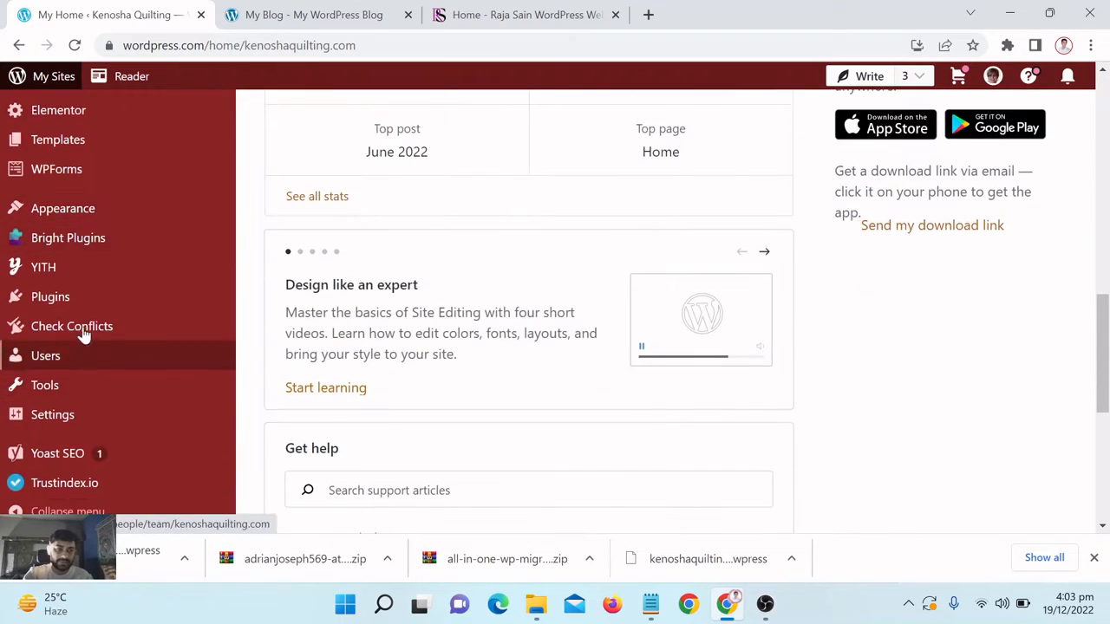
mouse_move(65, 296)
left_click(274, 299)
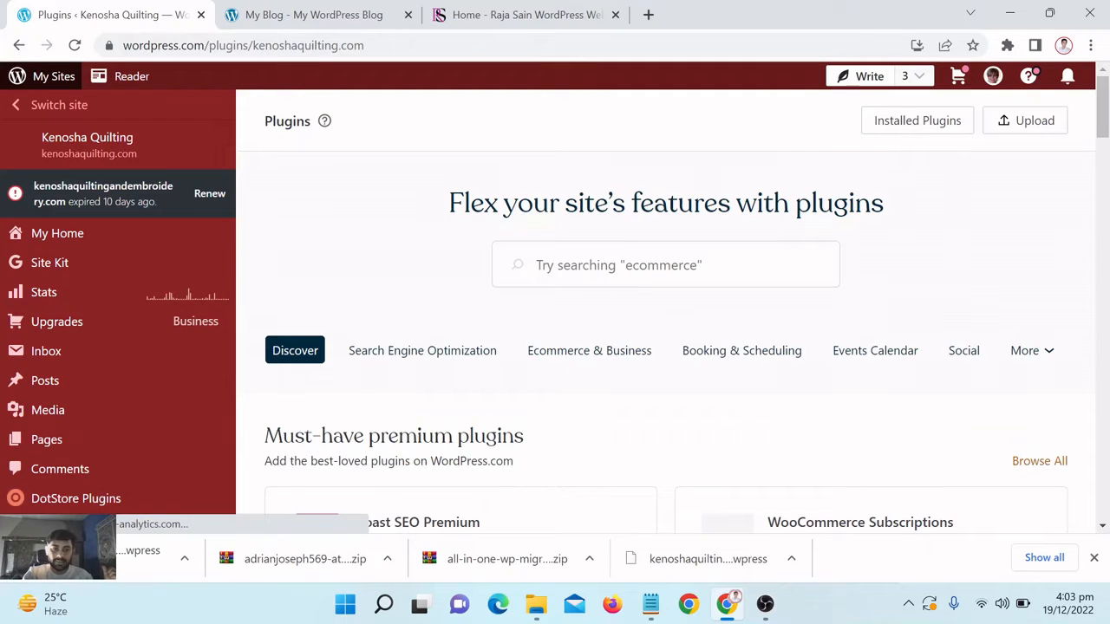
Step: Search the plugin directory for "all in one migrate"
left_click(663, 269)
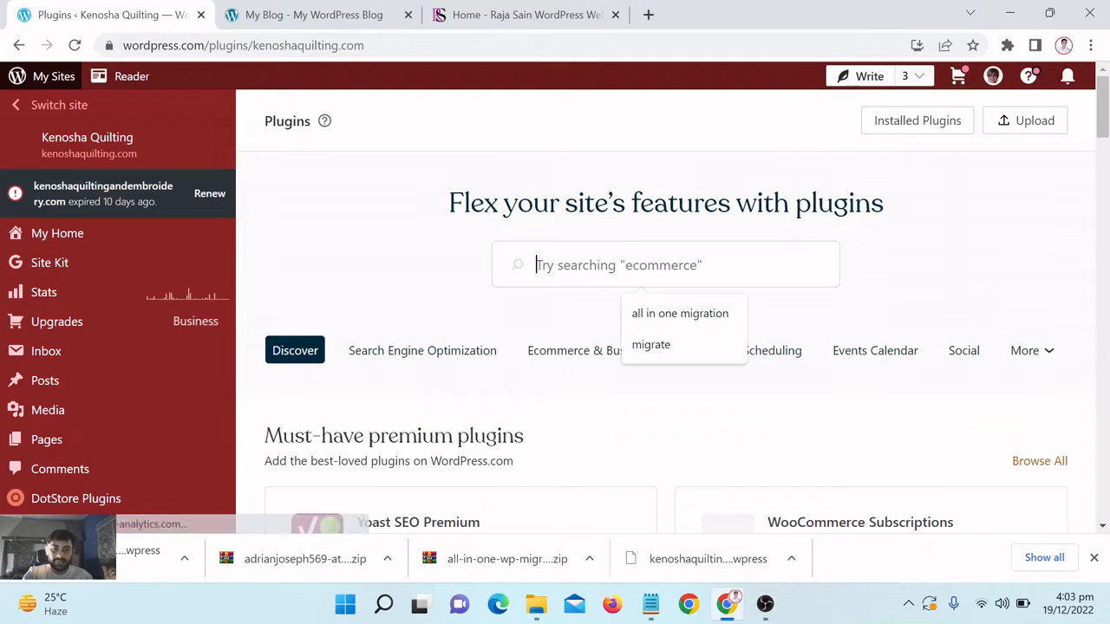
left_click(674, 314)
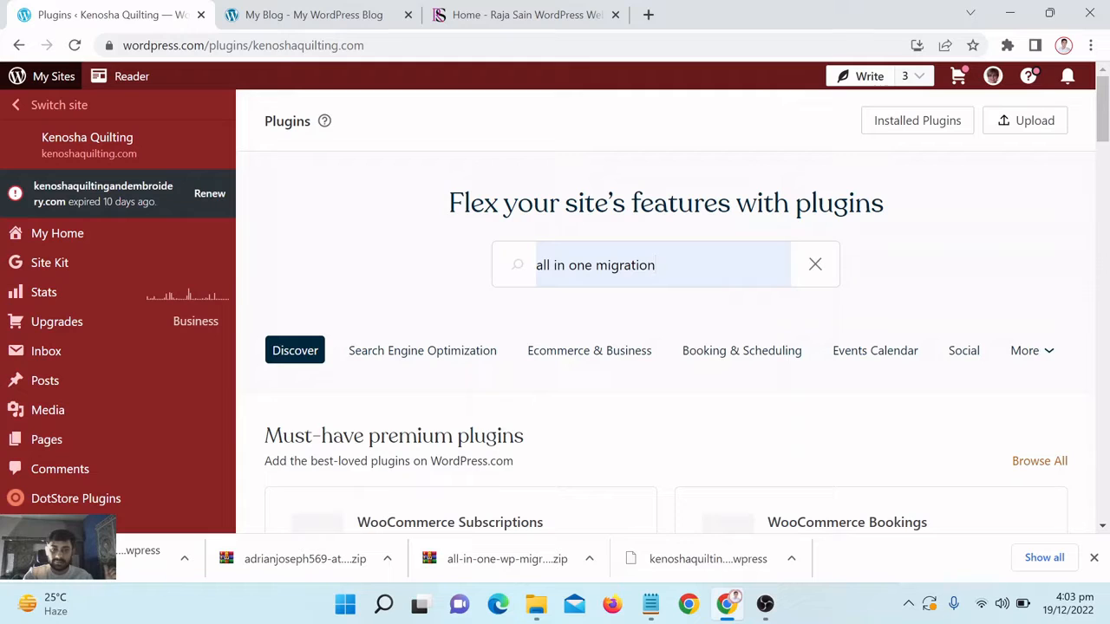
key("BackSpace")
key("BackSpace")
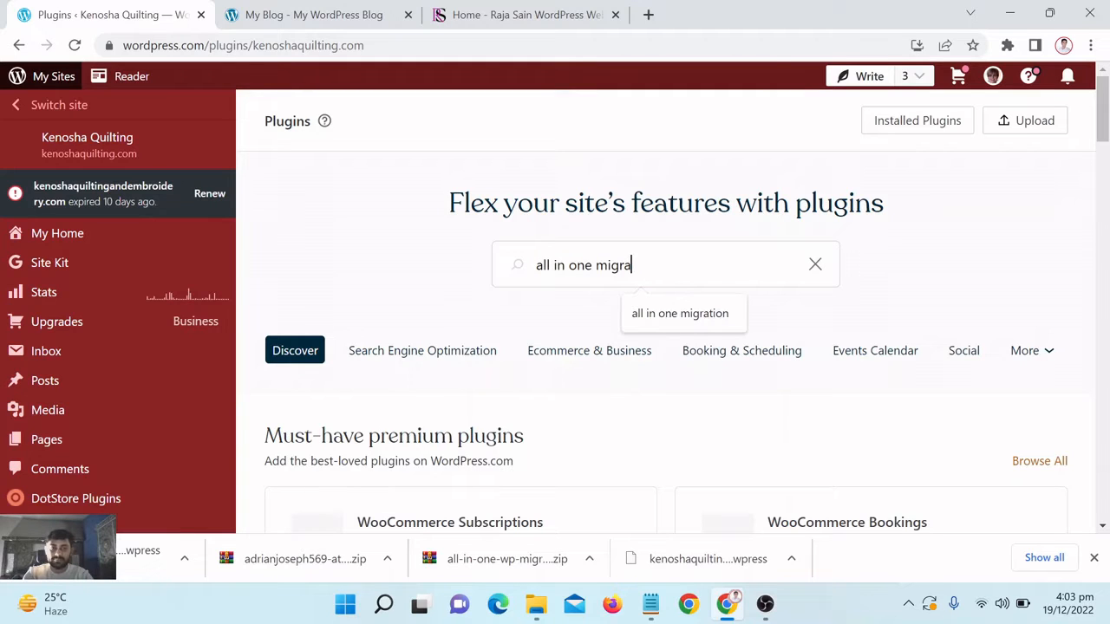
type("te")
key("Return")
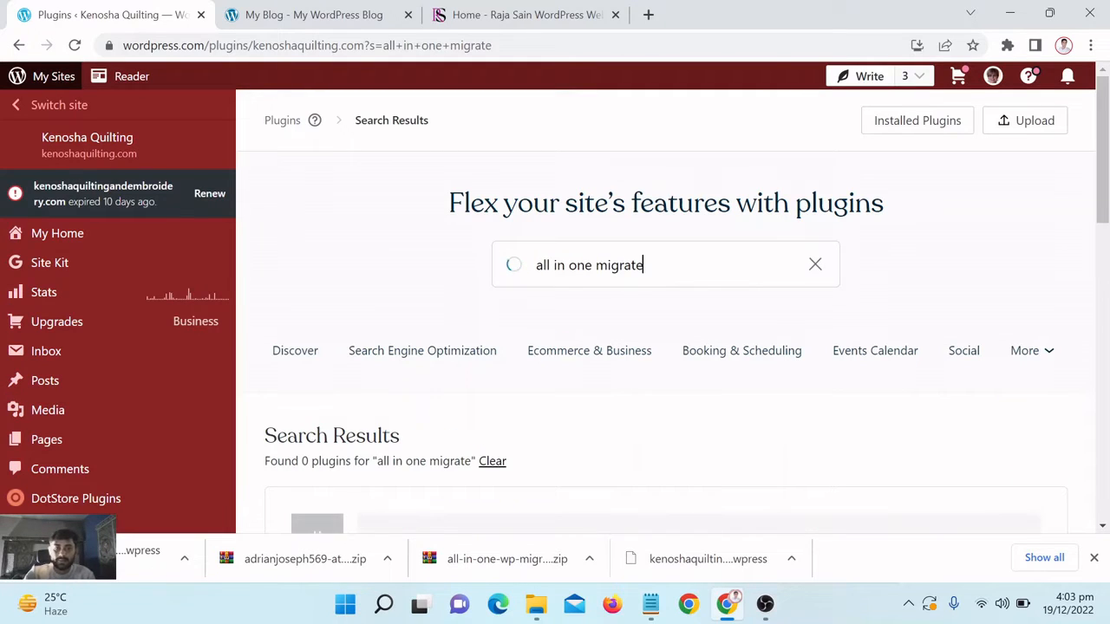
Step: Open the All-in-One WP Migration plugin by ServMask and activate it on the Kenosha Quilting site
scroll(703, 285, "down", 3)
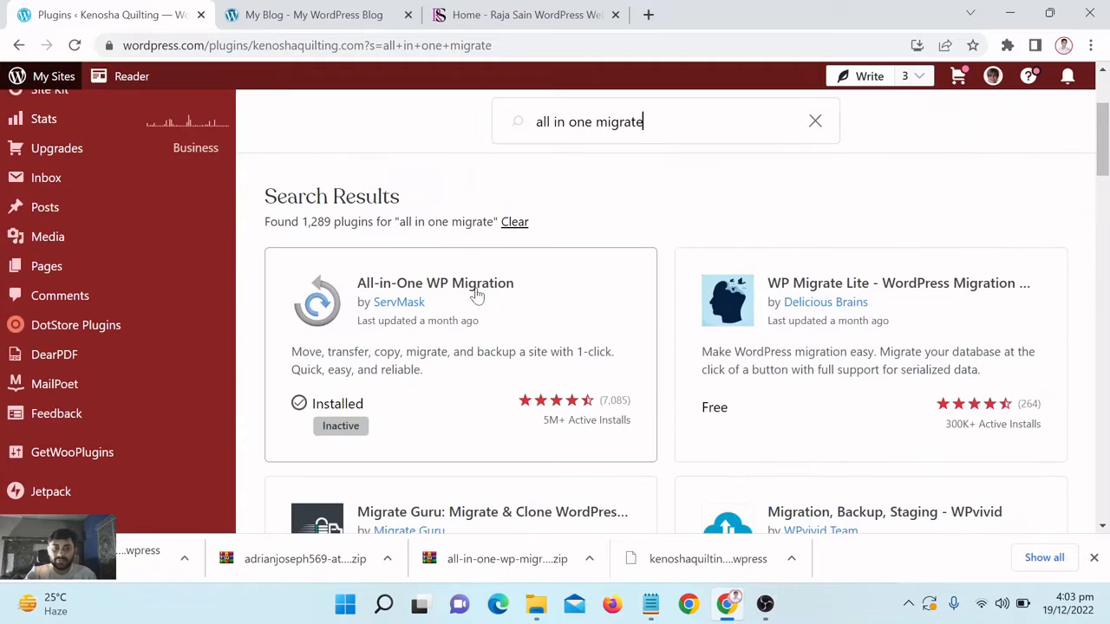
left_click(483, 285)
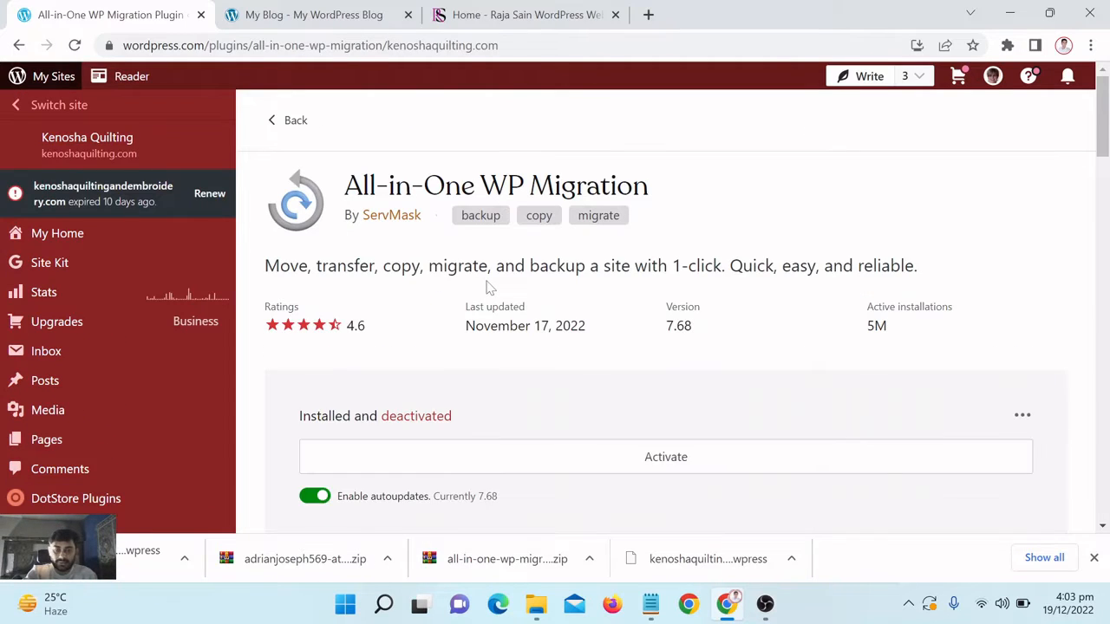
left_click(666, 454)
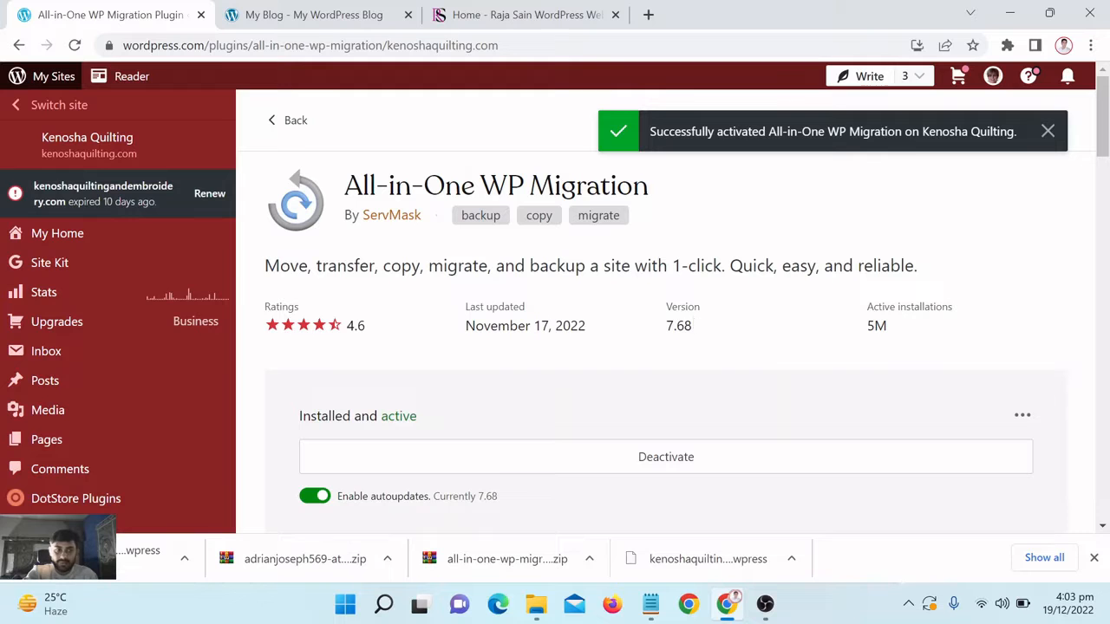
Step: Return to the site's dashboard home and open the export page of All-in-One WP Migration
mouse_move(203, 240)
left_click(292, 234)
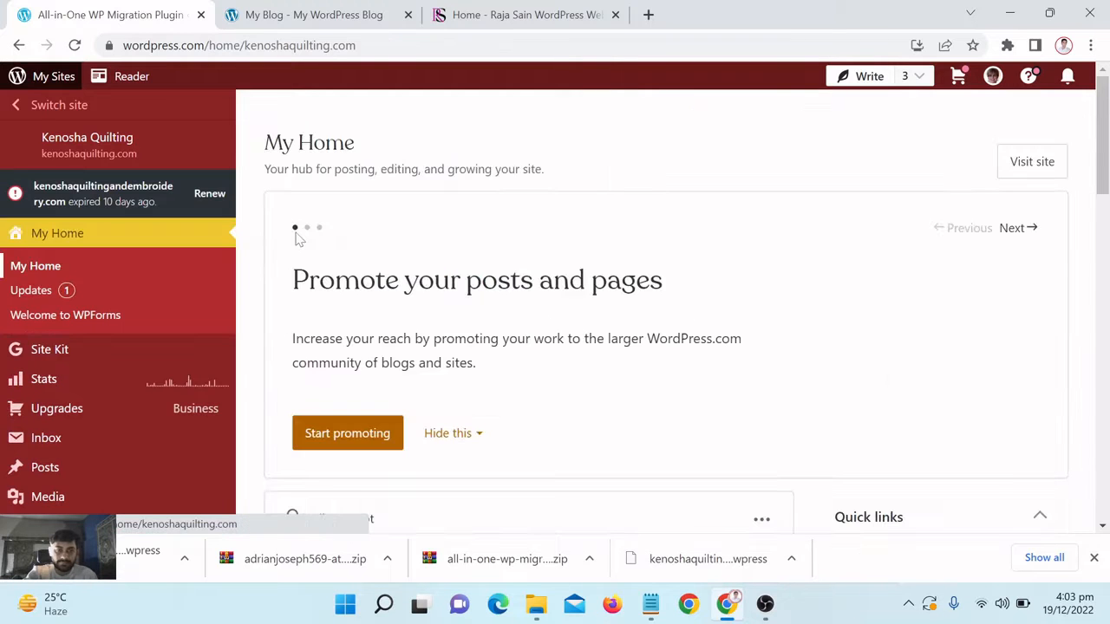
scroll(85, 409, "down", 10)
mouse_move(113, 390)
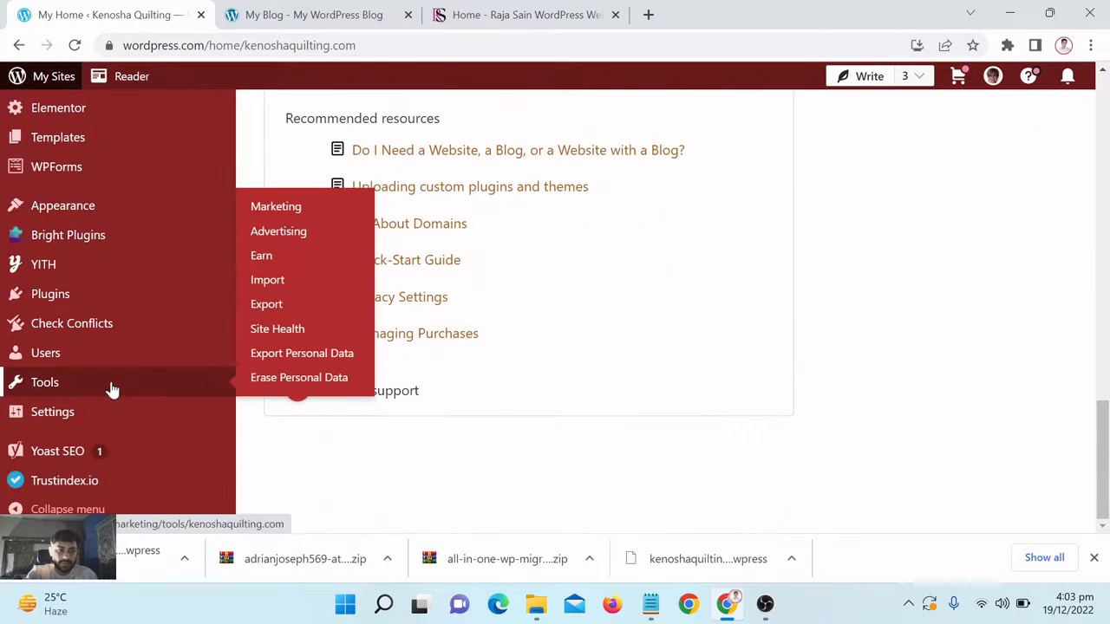
scroll(114, 382, "up", 4)
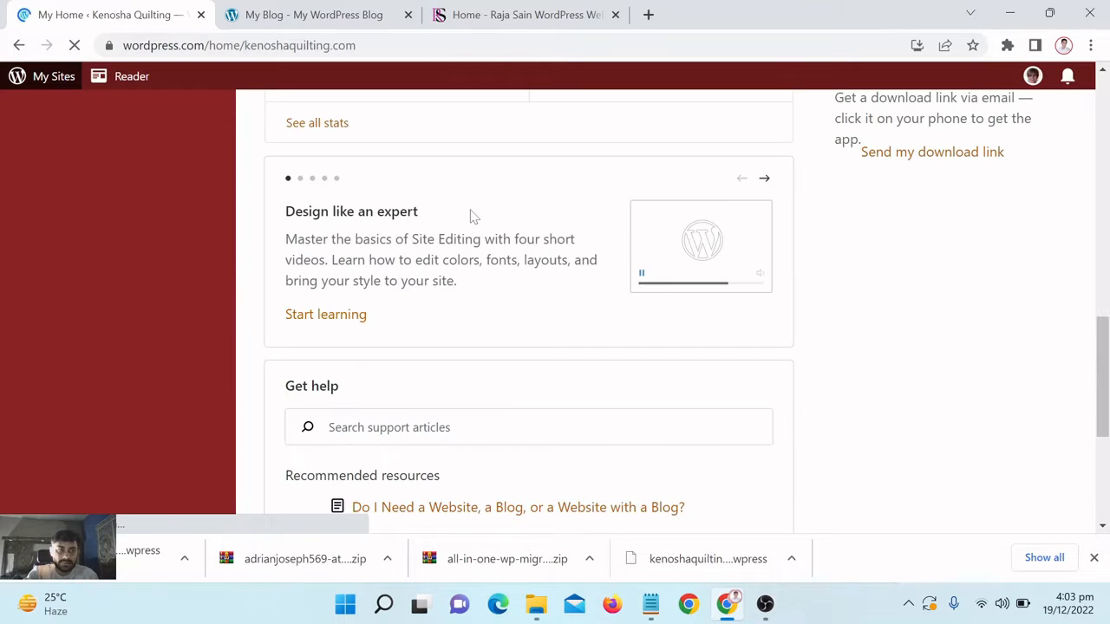
scroll(155, 277, "down", 4)
scroll(154, 293, "down", 3)
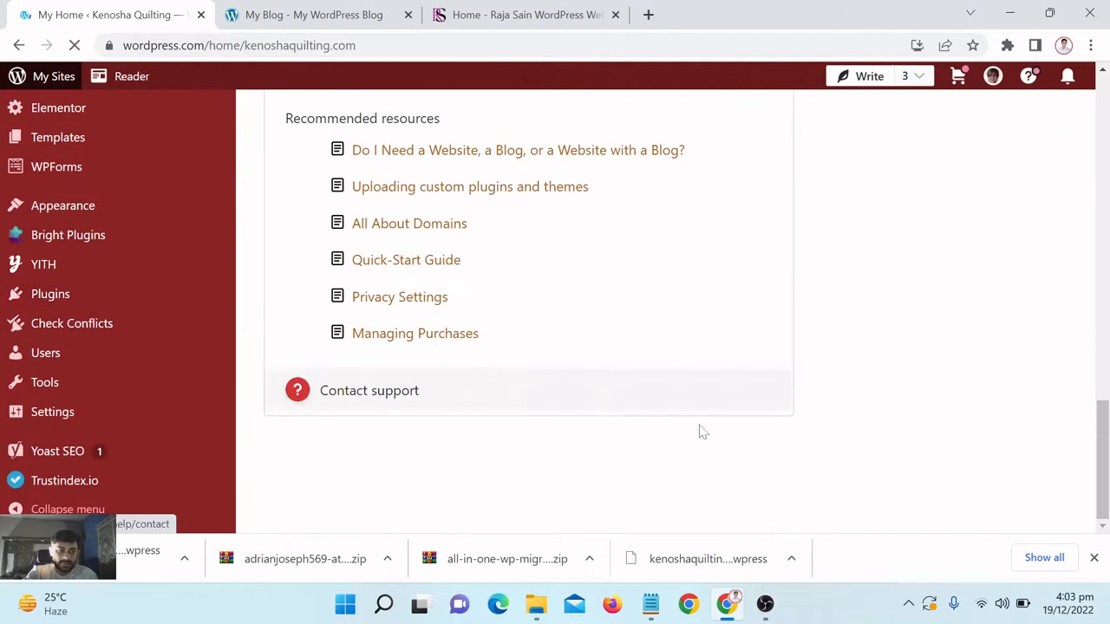
scroll(176, 401, "down", 1)
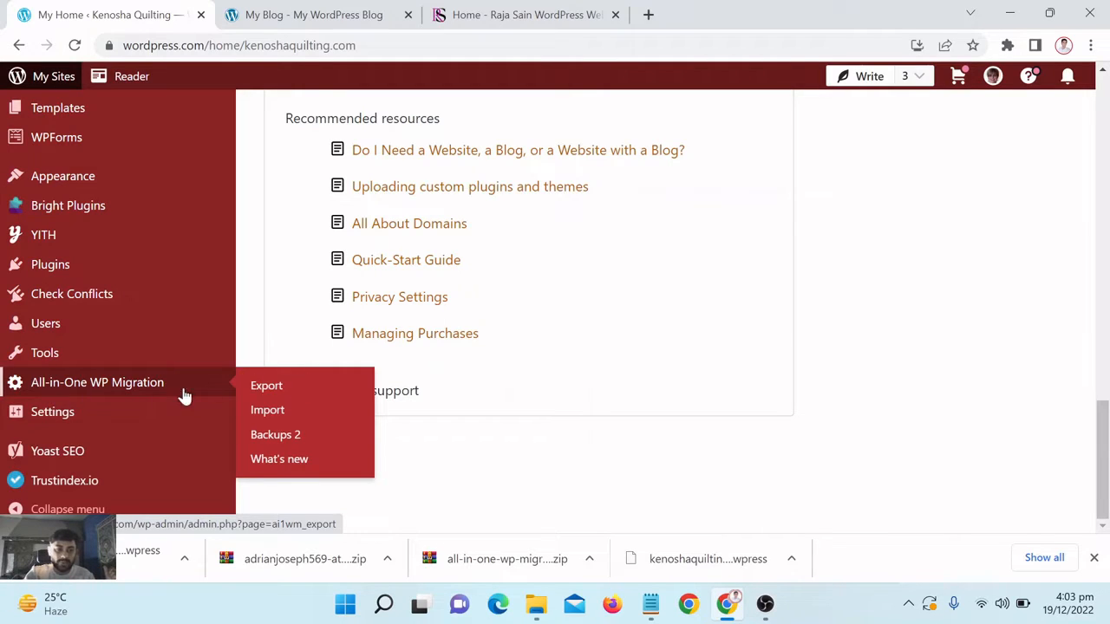
left_click(265, 394)
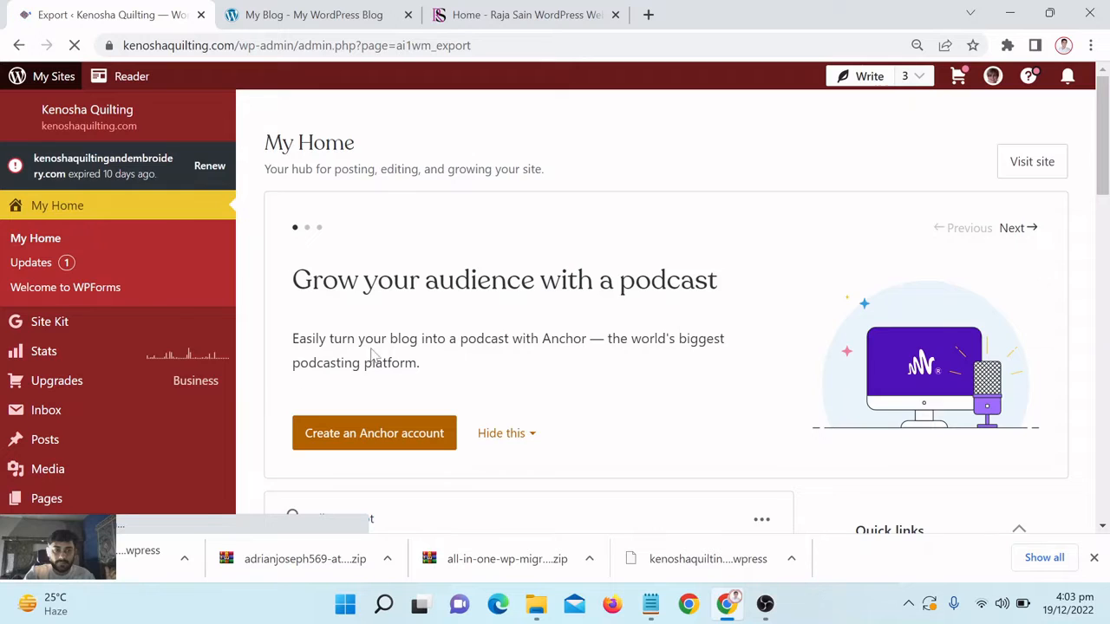
Step: Start exporting the Kenosha Quilting site with File as the export destination
scroll(412, 345, "down", 1)
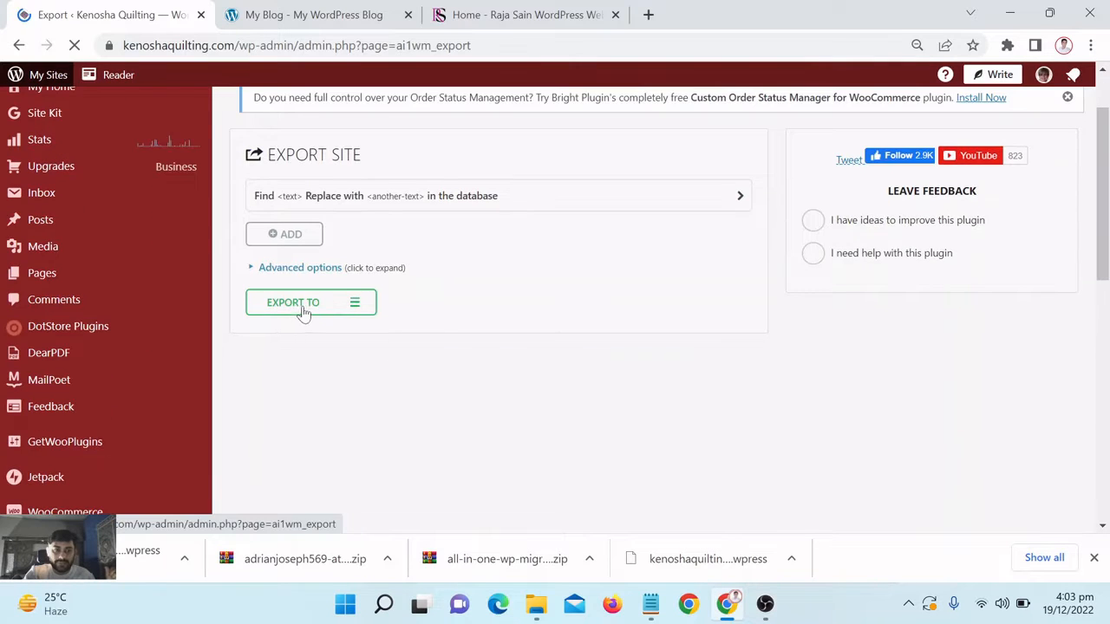
left_click(357, 316)
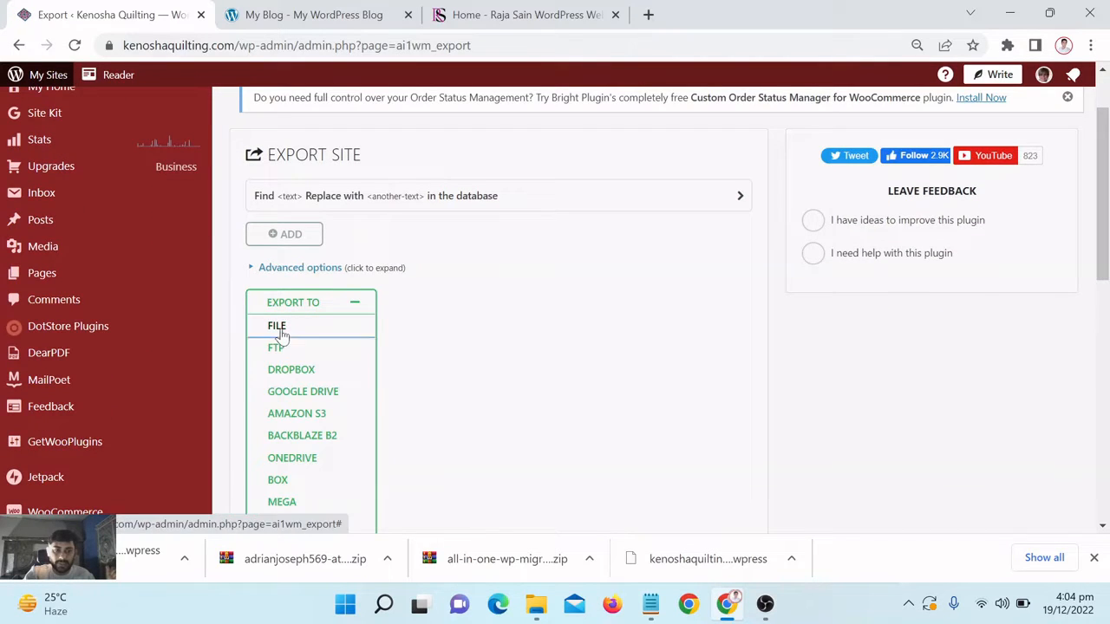
left_click(277, 326)
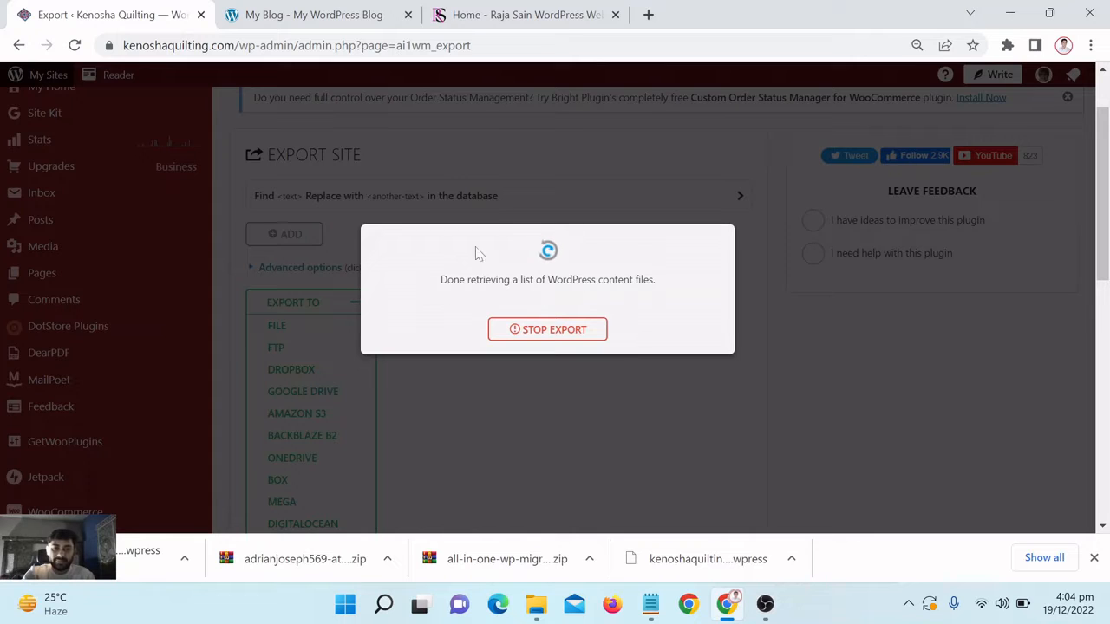
Step: Look over the My Blog site from its header down to the footer and back
left_click(354, 7)
scroll(729, 300, "up", 5)
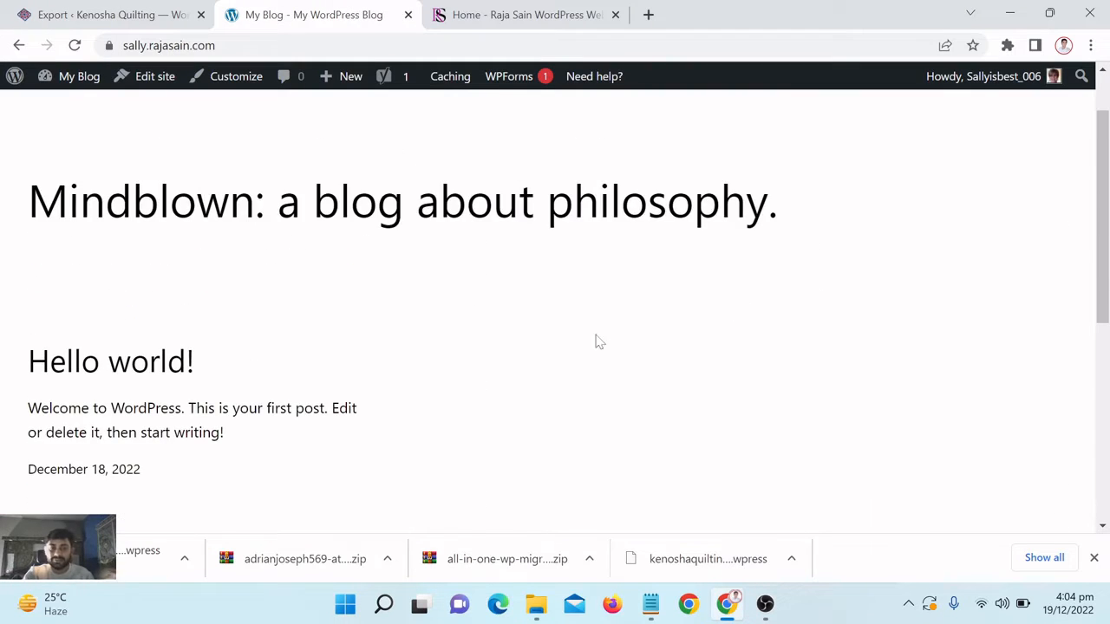
scroll(466, 291, "up", 1)
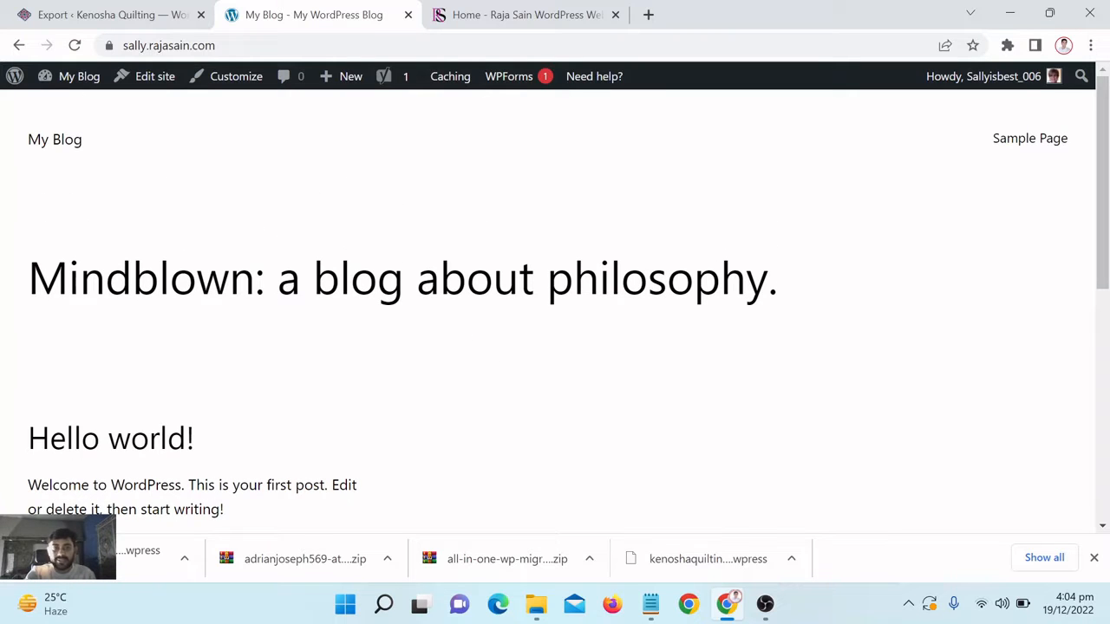
scroll(367, 280, "down", 6)
scroll(887, 227, "up", 6)
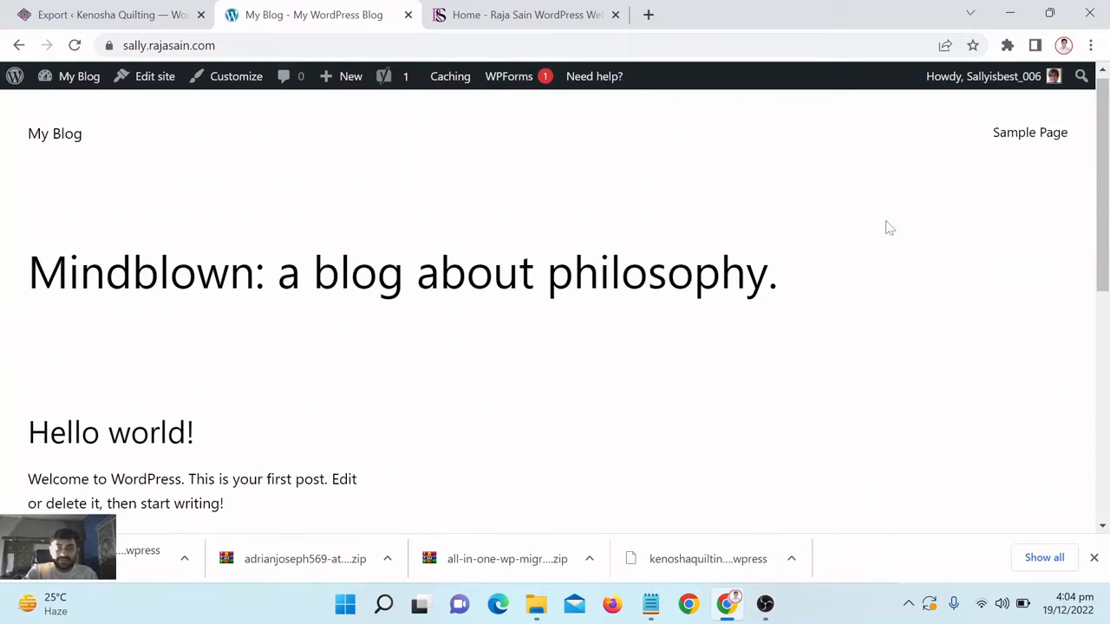
Step: Open the My Blog site's admin dashboard and dismiss the Welcome to WordPress banner
scroll(652, 320, "down", 6)
scroll(827, 290, "up", 6)
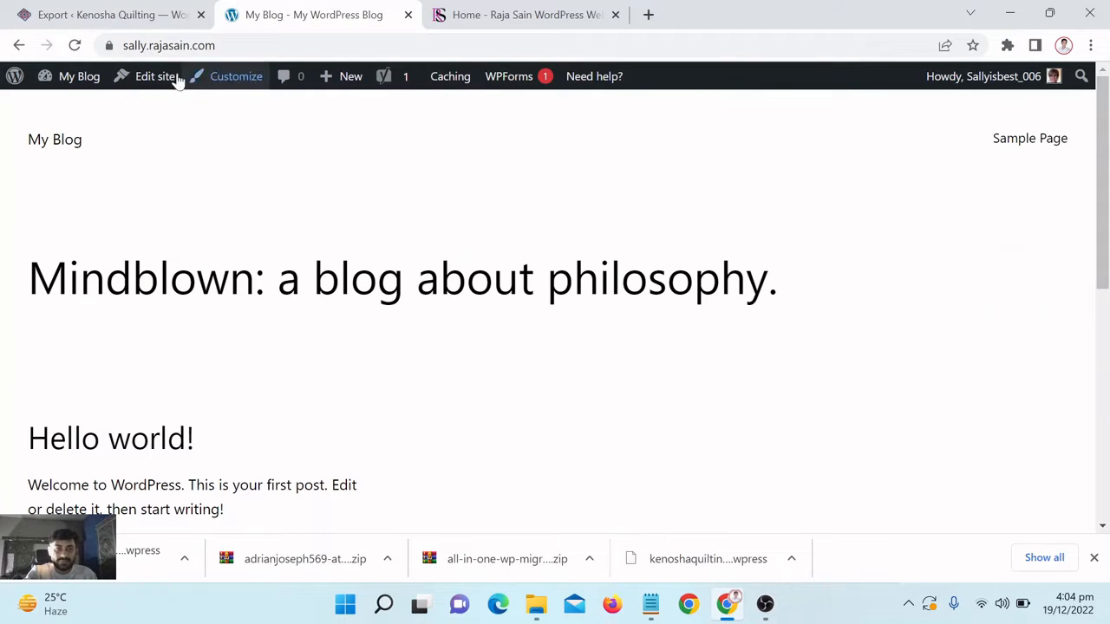
mouse_move(81, 87)
left_click(78, 111)
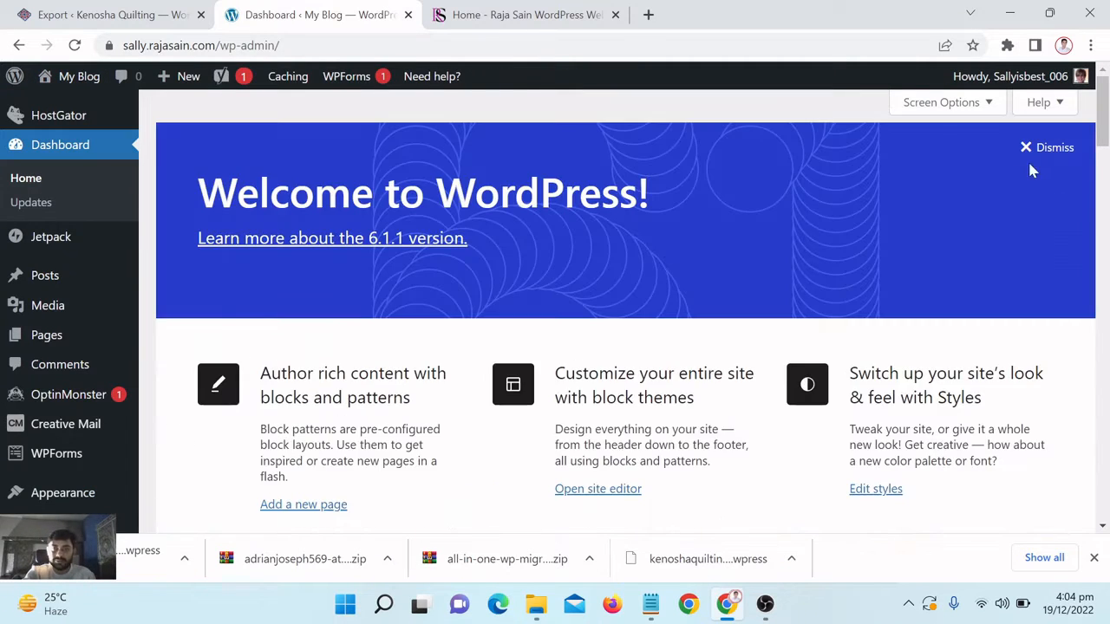
left_click(1039, 149)
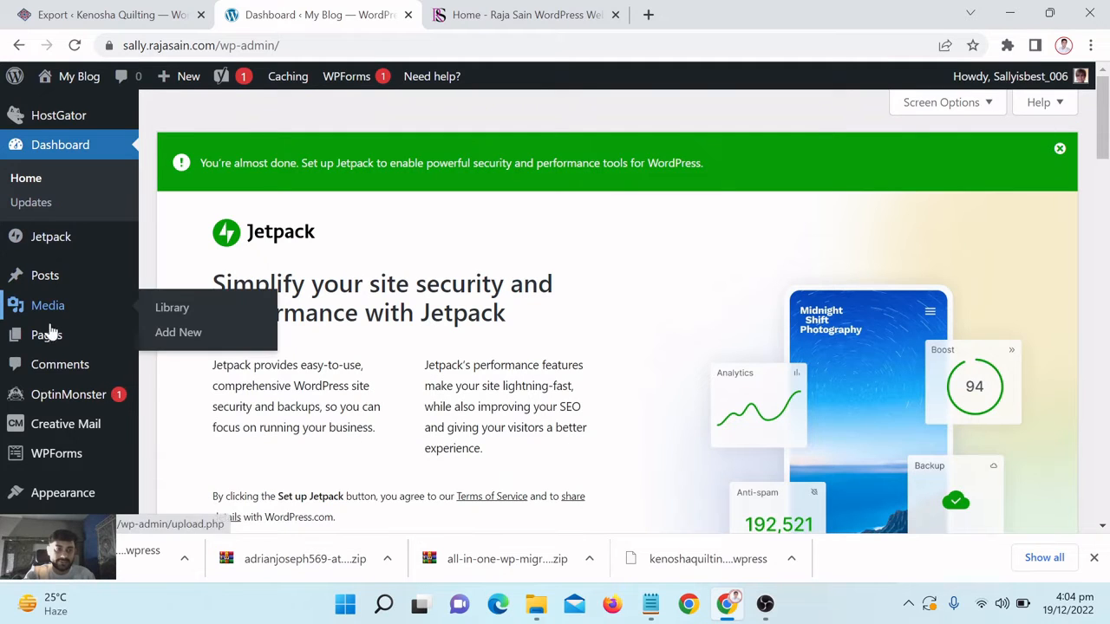
scroll(80, 137, "down", 2)
scroll(80, 137, "up", 2)
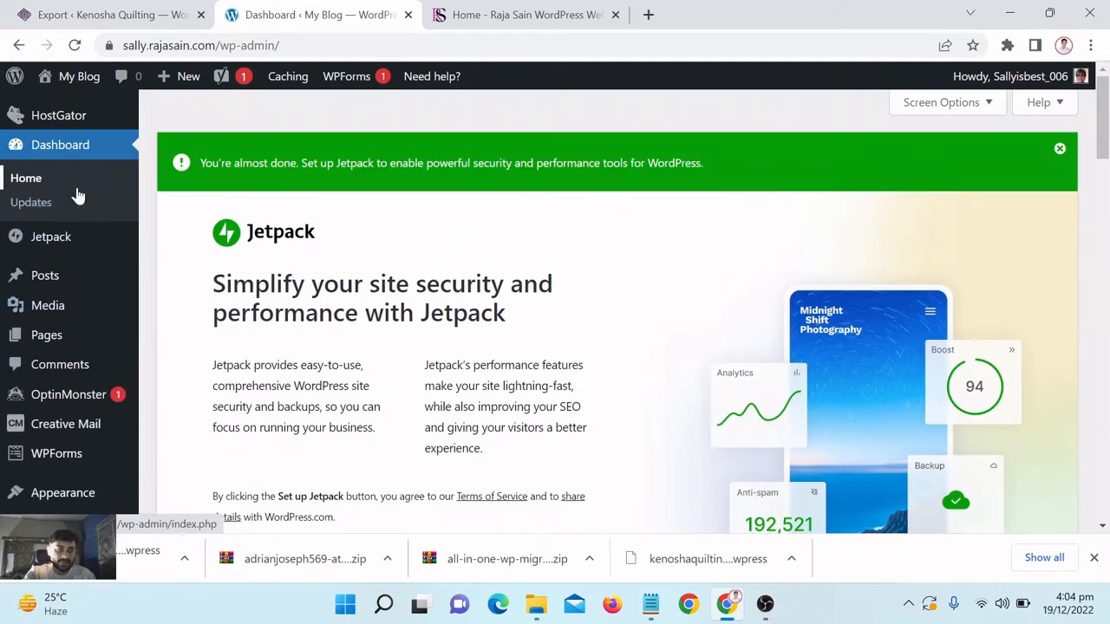
Step: Move the "Hello world!" post on My Blog to the trash with a bulk action
left_click(61, 276)
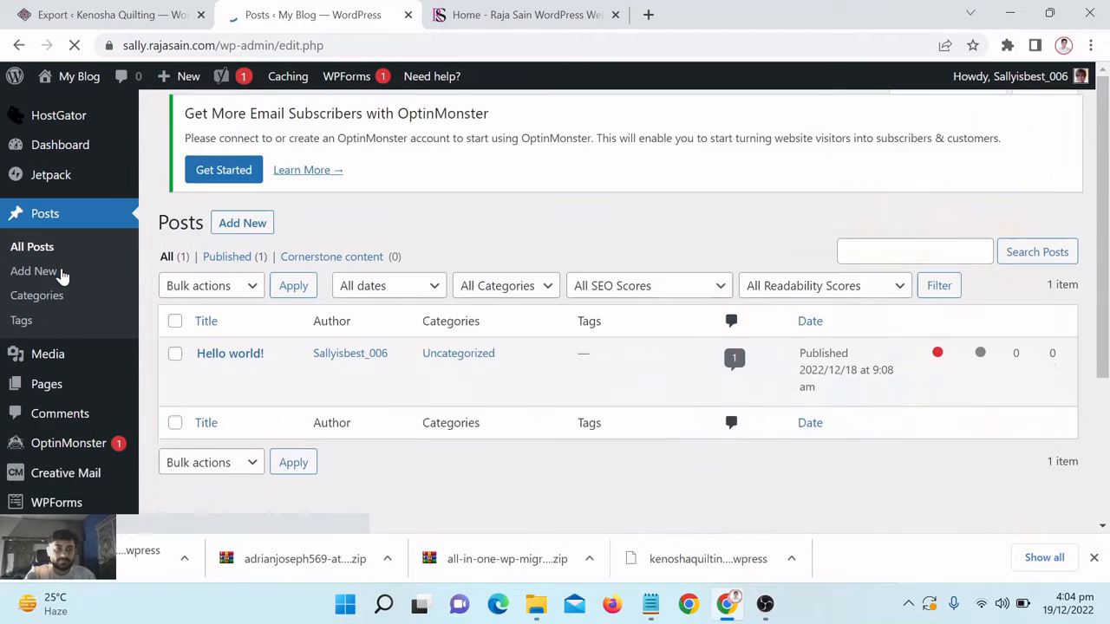
left_click(175, 334)
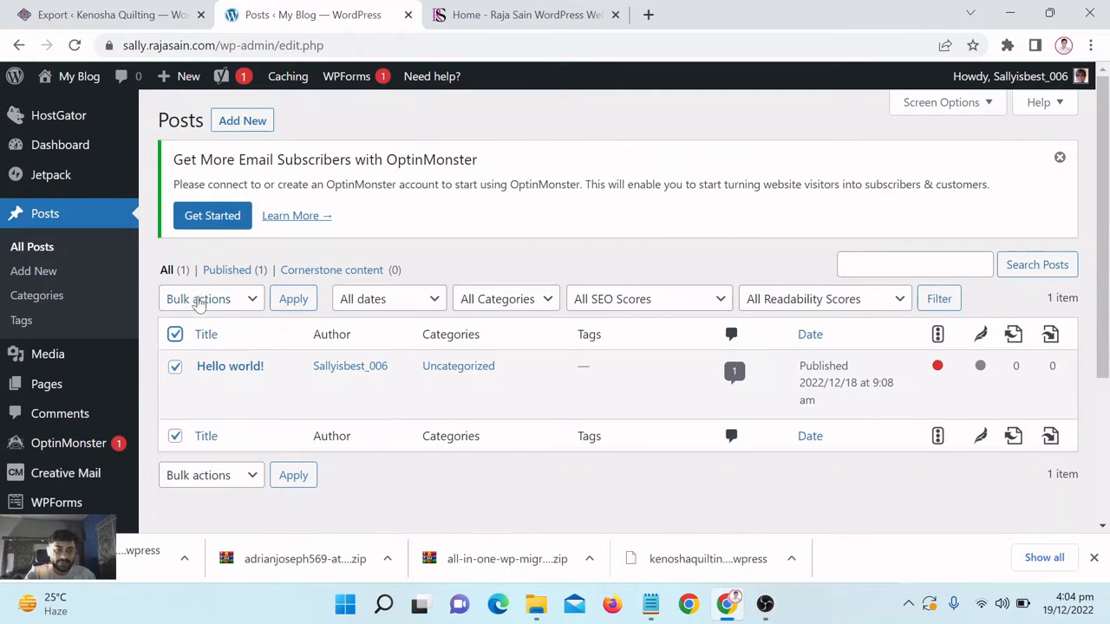
left_click(200, 298)
left_click(203, 352)
left_click(290, 299)
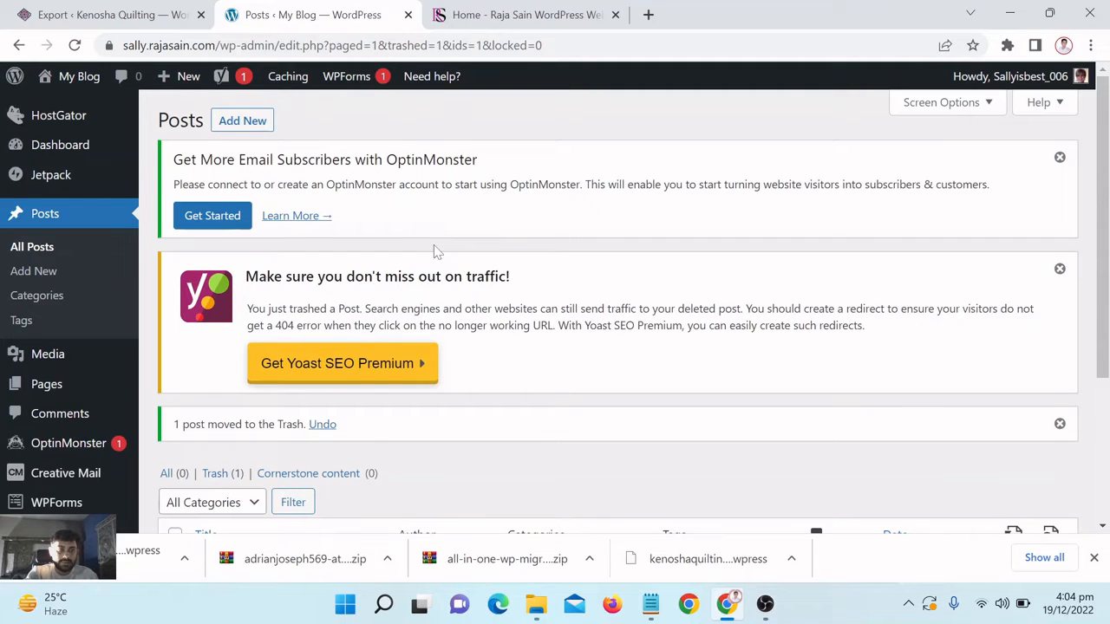
Step: Move all of My Blog's pages, Privacy Policy and Sample Page, to the trash with a bulk action
scroll(434, 250, "down", 3)
scroll(156, 250, "up", 2)
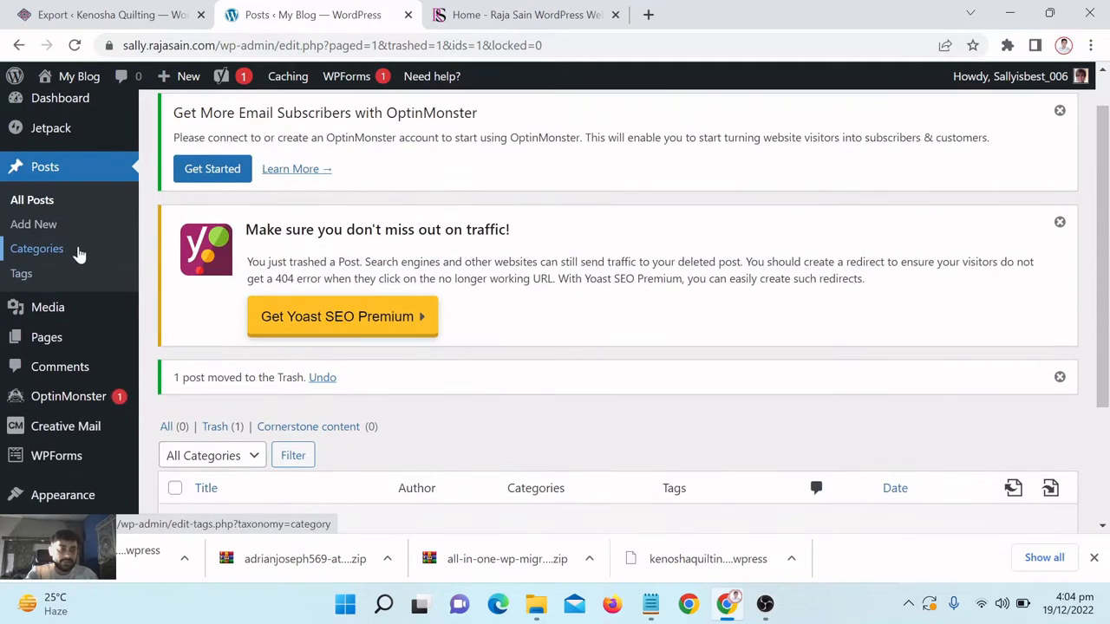
mouse_move(69, 338)
left_click(199, 345)
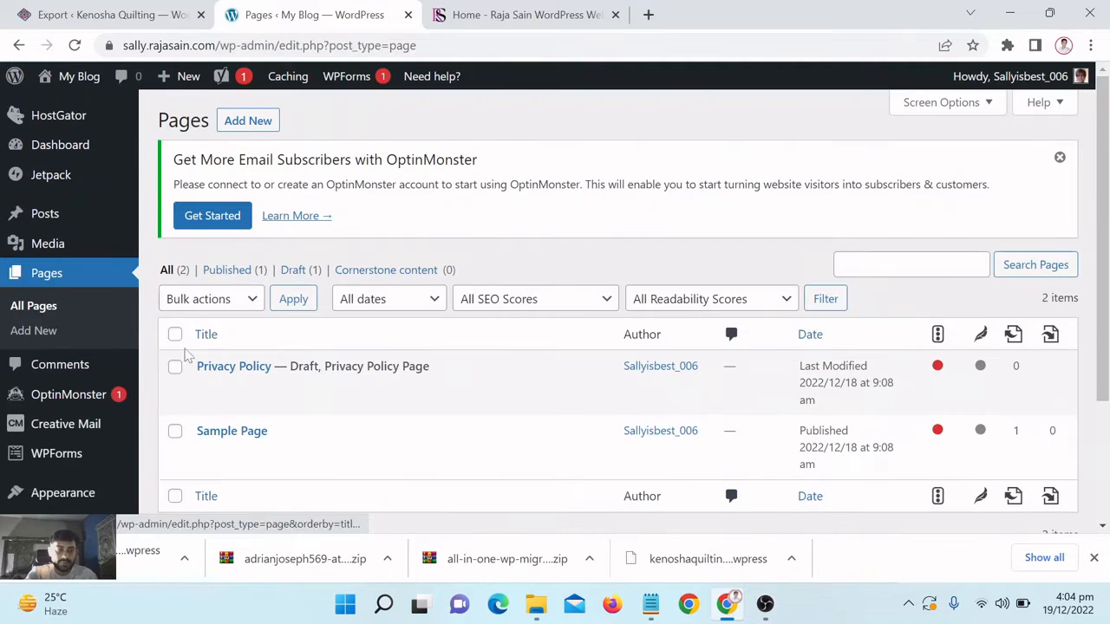
left_click(175, 335)
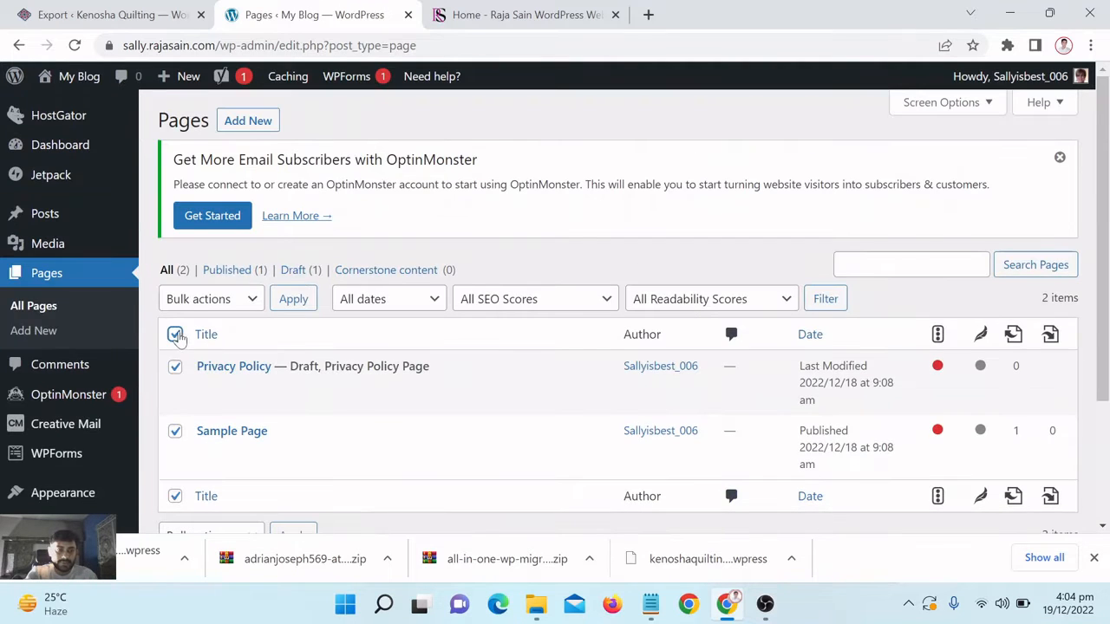
left_click(199, 299)
left_click(185, 352)
left_click(290, 304)
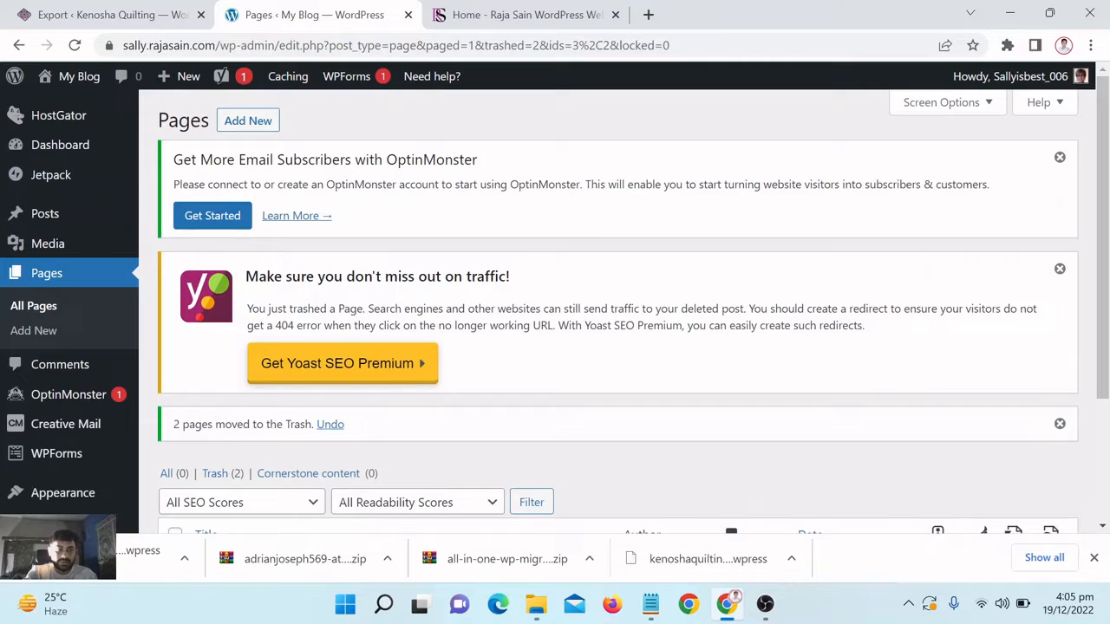
Step: Open My Blog's installed plugins and deactivate all of them with a bulk action
scroll(69, 390, "down", 2)
mouse_move(61, 376)
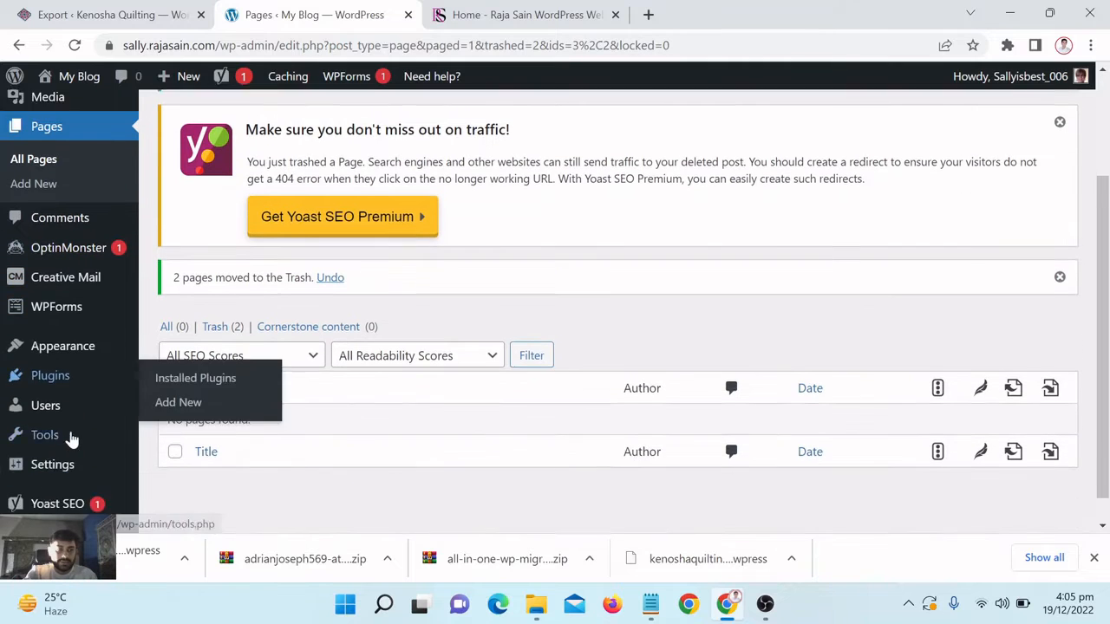
left_click(227, 349)
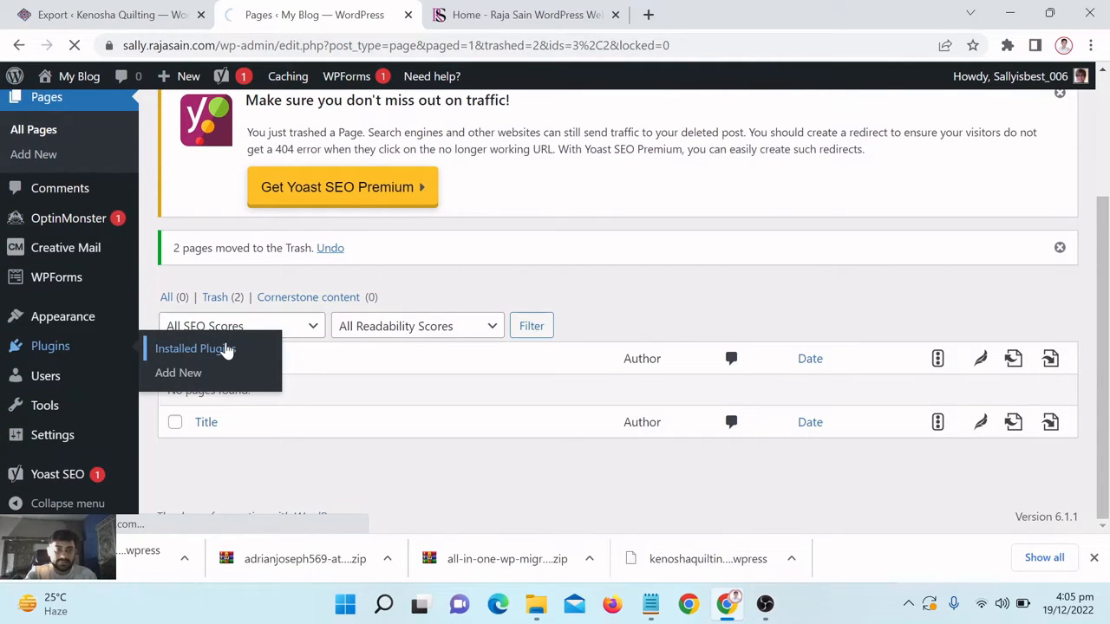
scroll(416, 278, "down", 3)
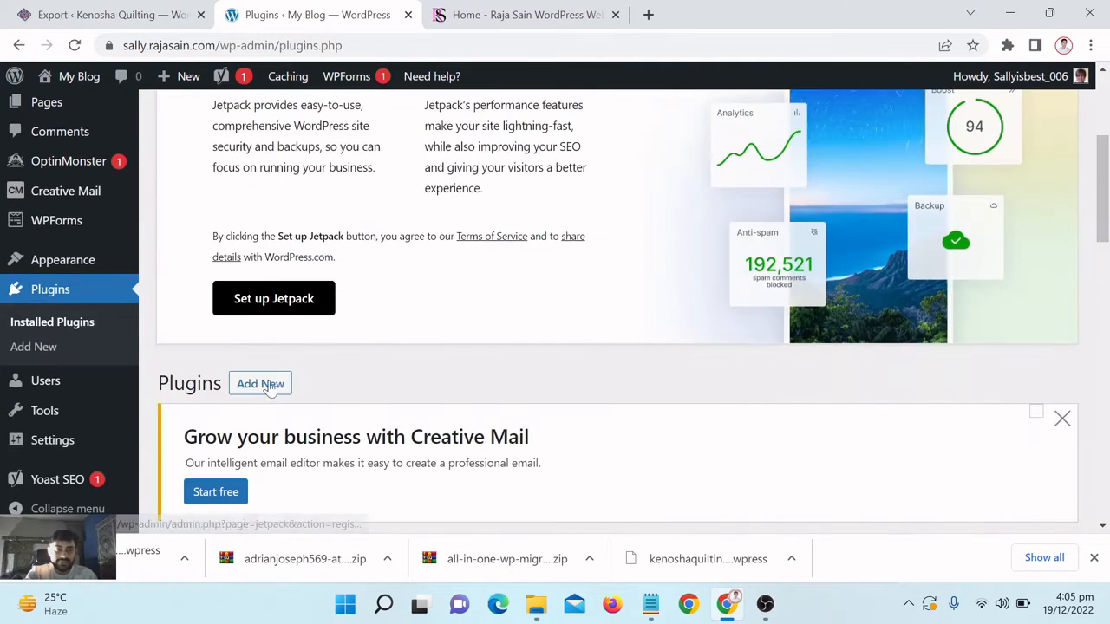
scroll(271, 388, "down", 5)
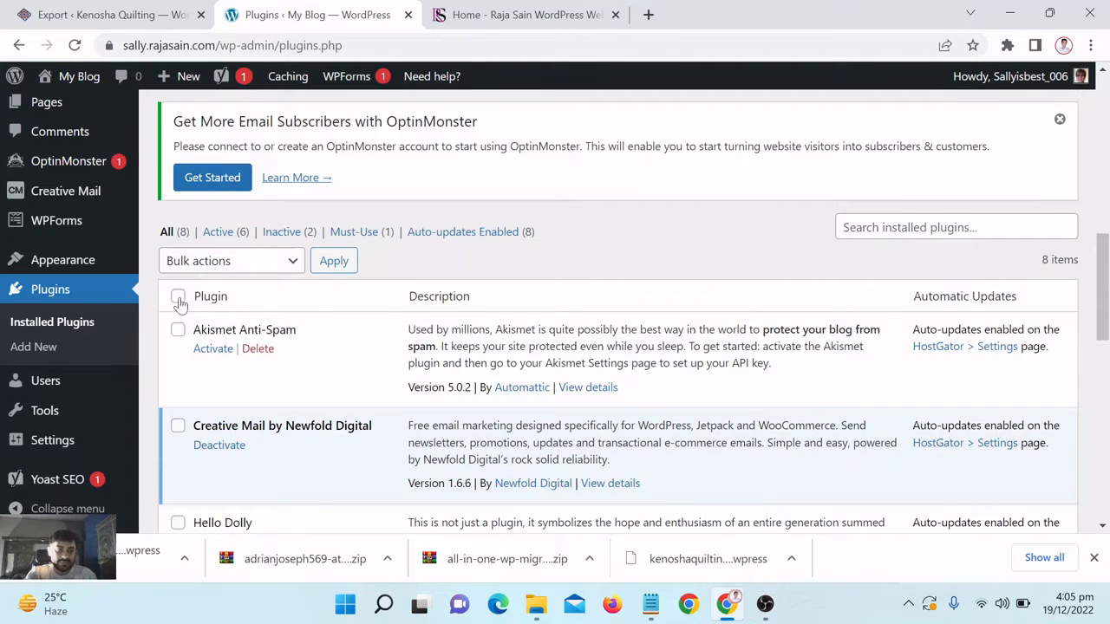
left_click(178, 297)
left_click(227, 263)
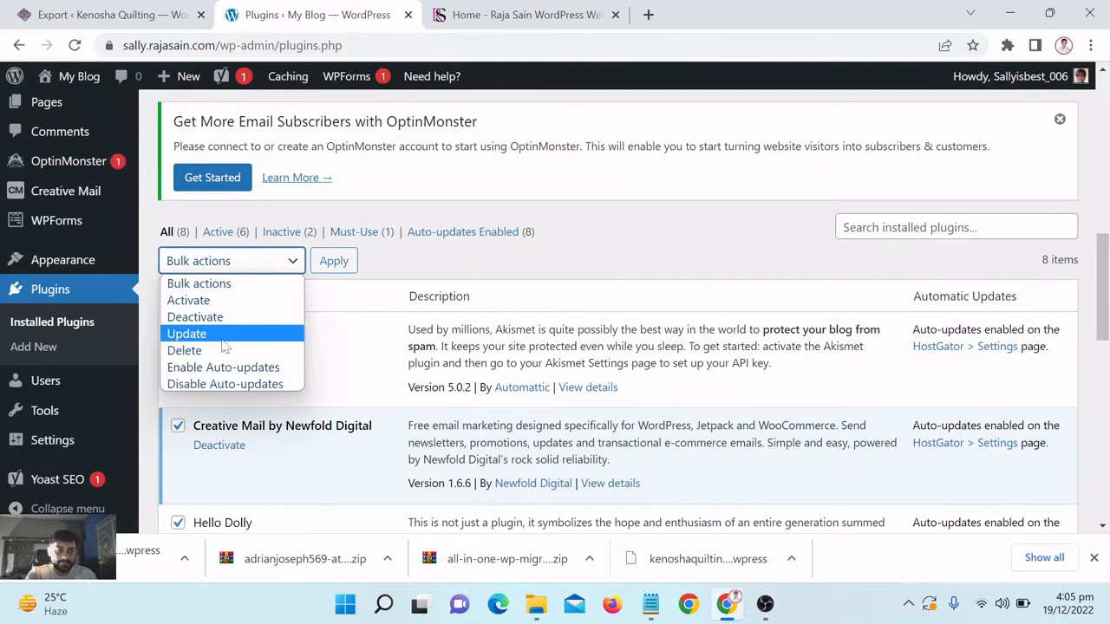
left_click(240, 317)
left_click(336, 264)
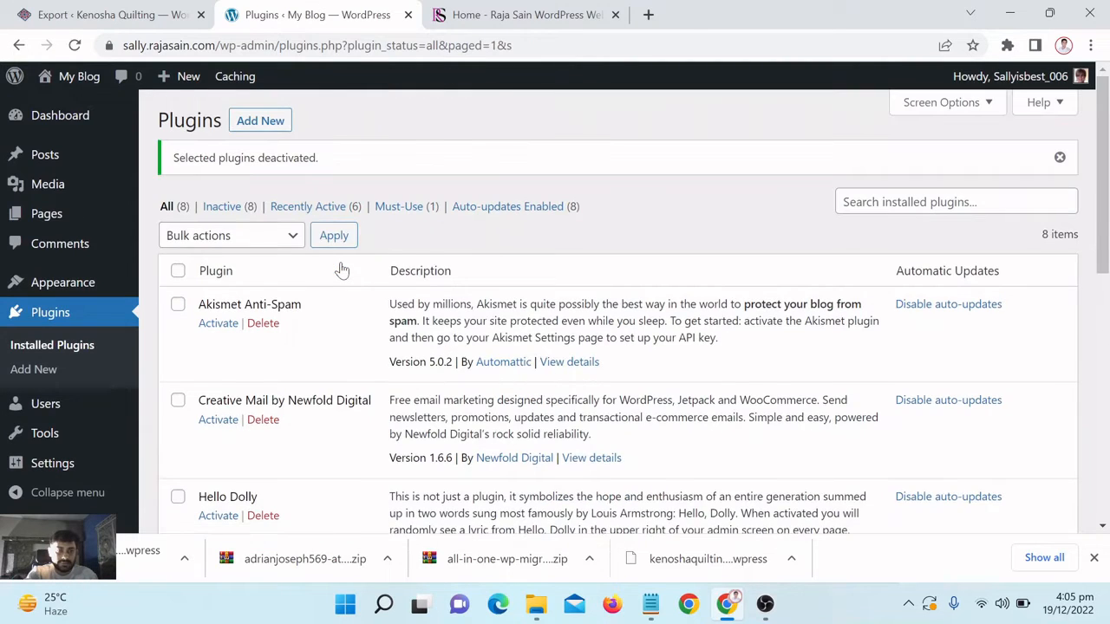
Step: Filter the plugins to the inactive ones and bulk delete all of them along with their data
left_click(234, 207)
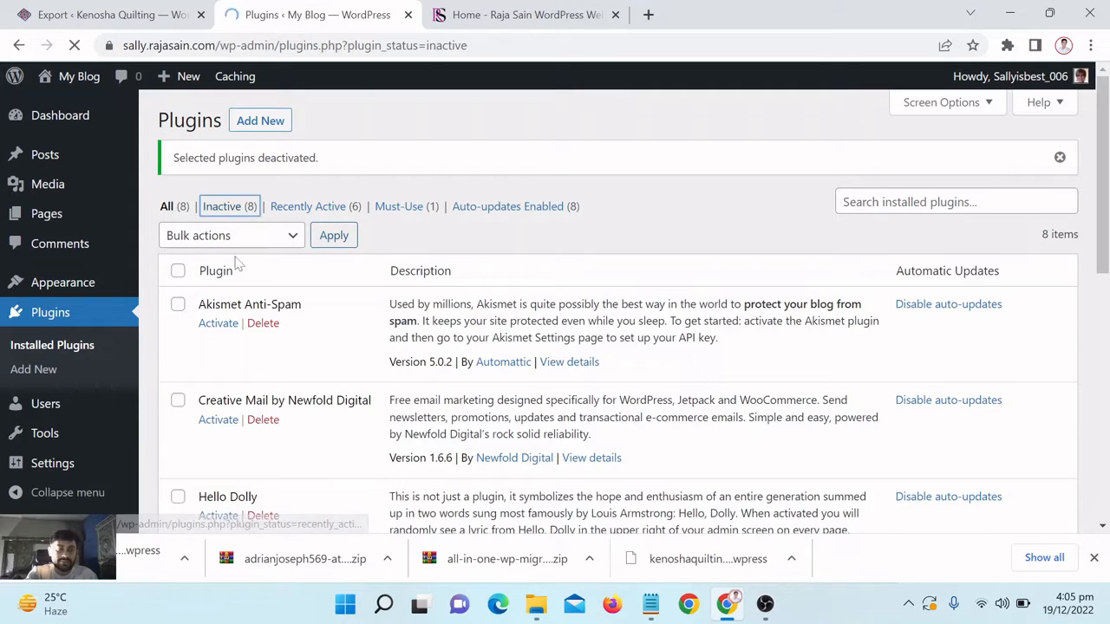
left_click(177, 217)
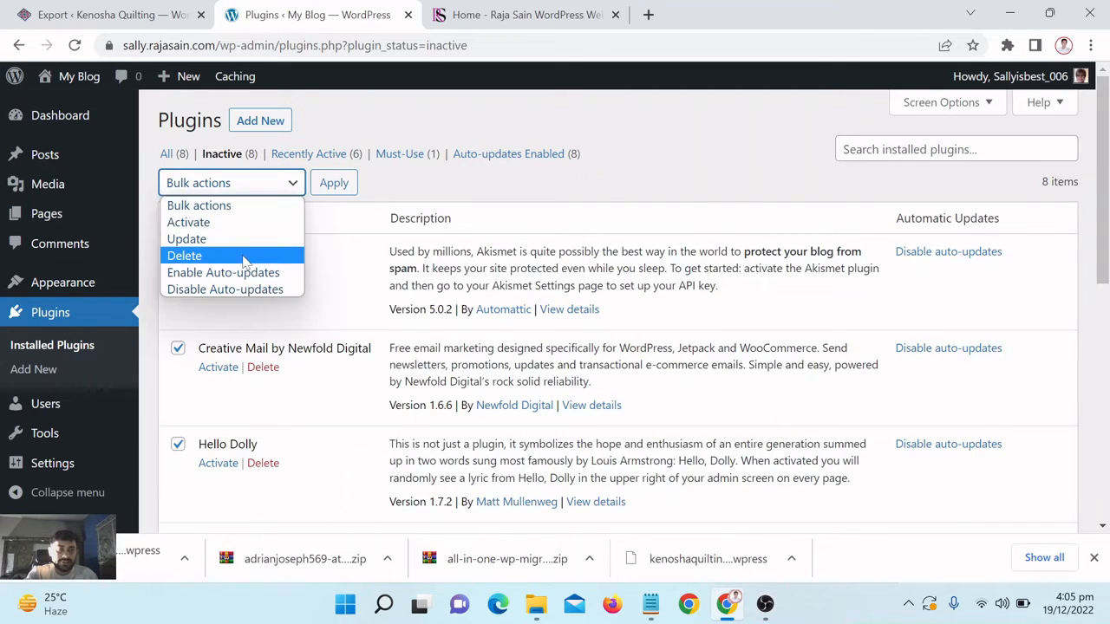
left_click(243, 259)
left_click(333, 183)
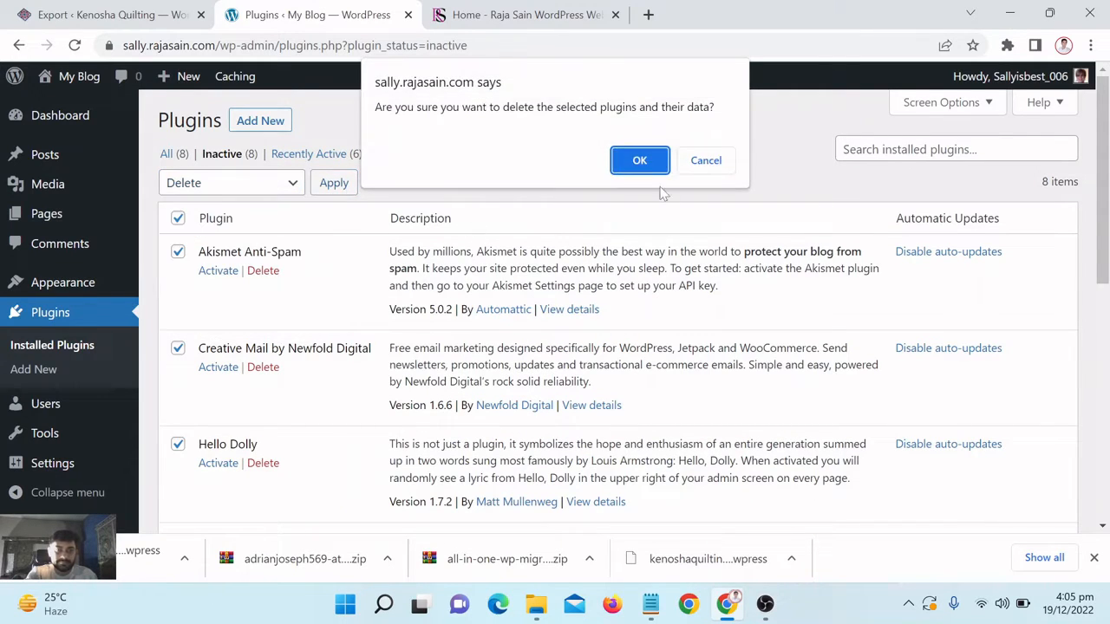
left_click(639, 161)
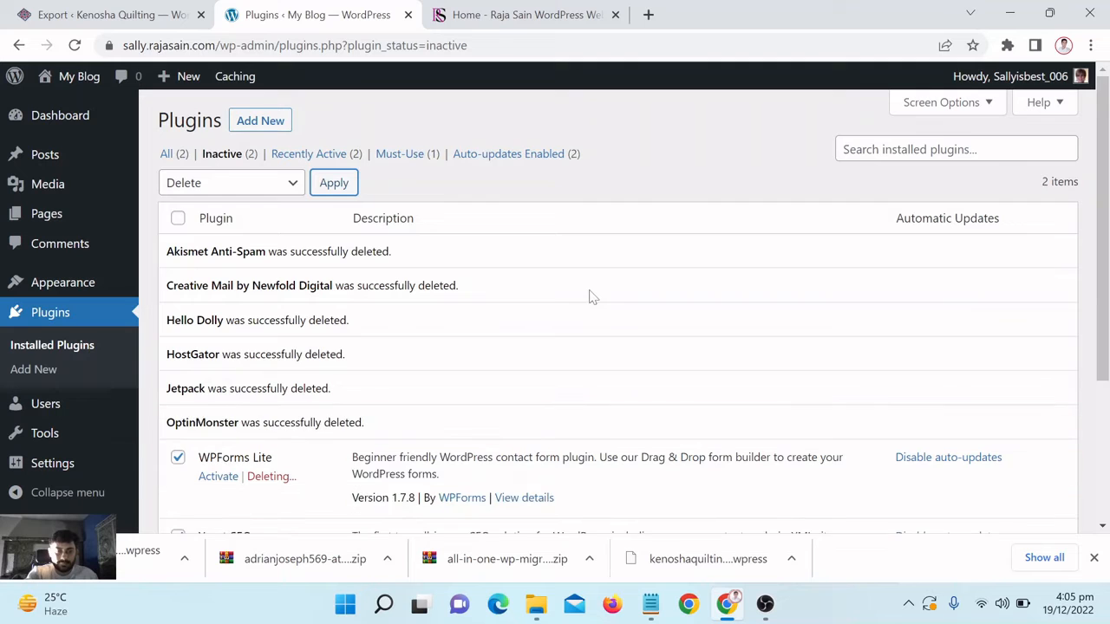
scroll(663, 256, "down", 2)
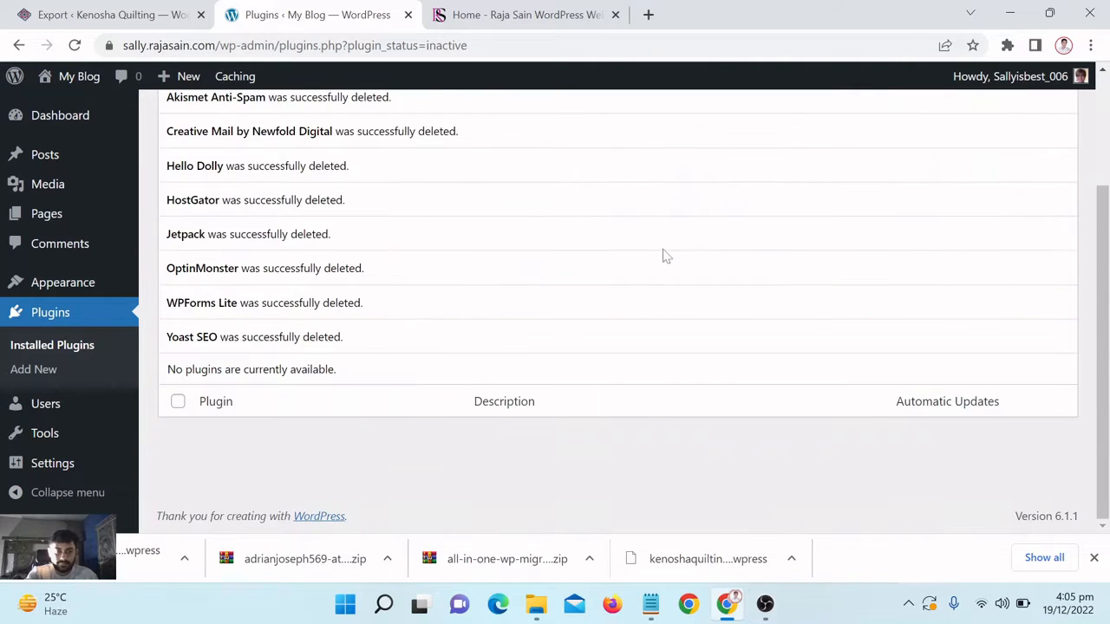
scroll(663, 256, "up", 2)
Step: Return to the dashboard home and collapse all its widgets, from PHP Update Recommended to WordPress Events and News
mouse_move(87, 116)
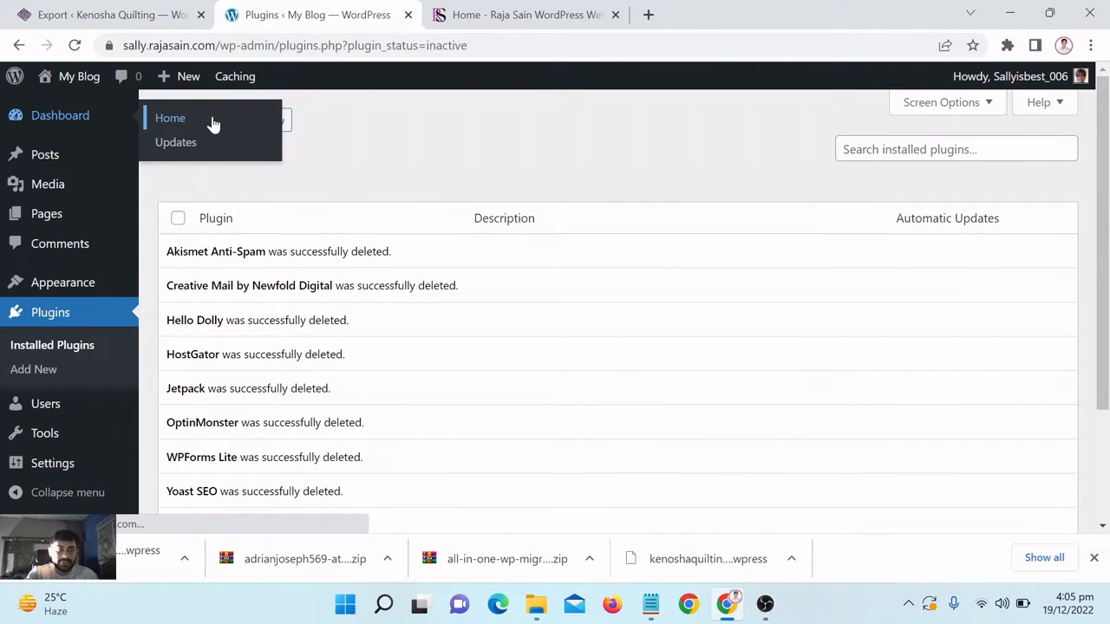
left_click(213, 124)
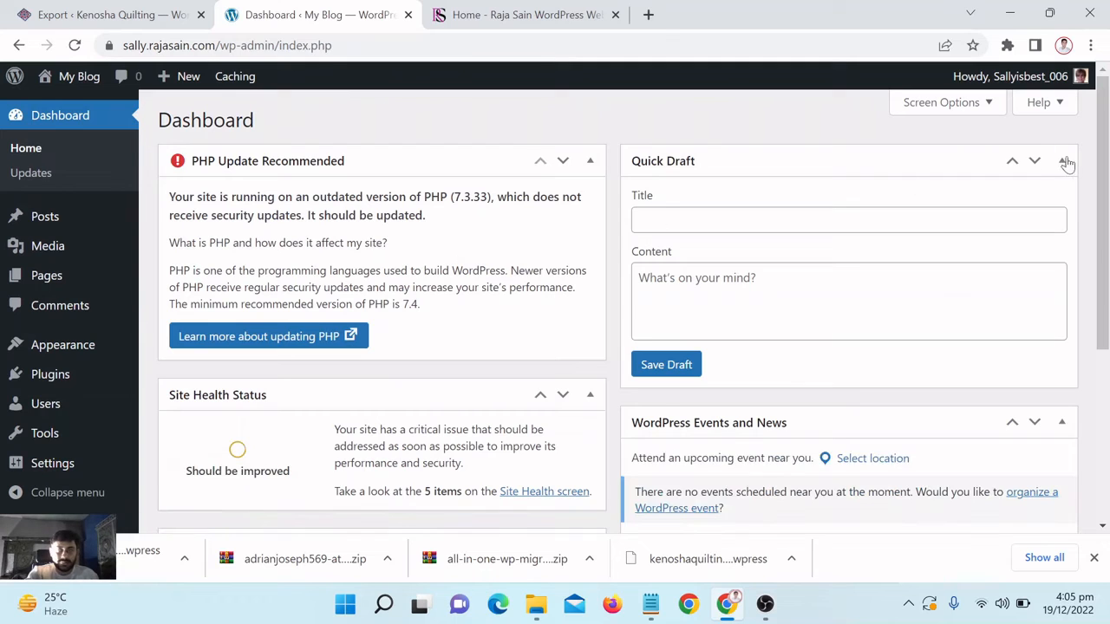
left_click(1065, 162)
left_click(1061, 211)
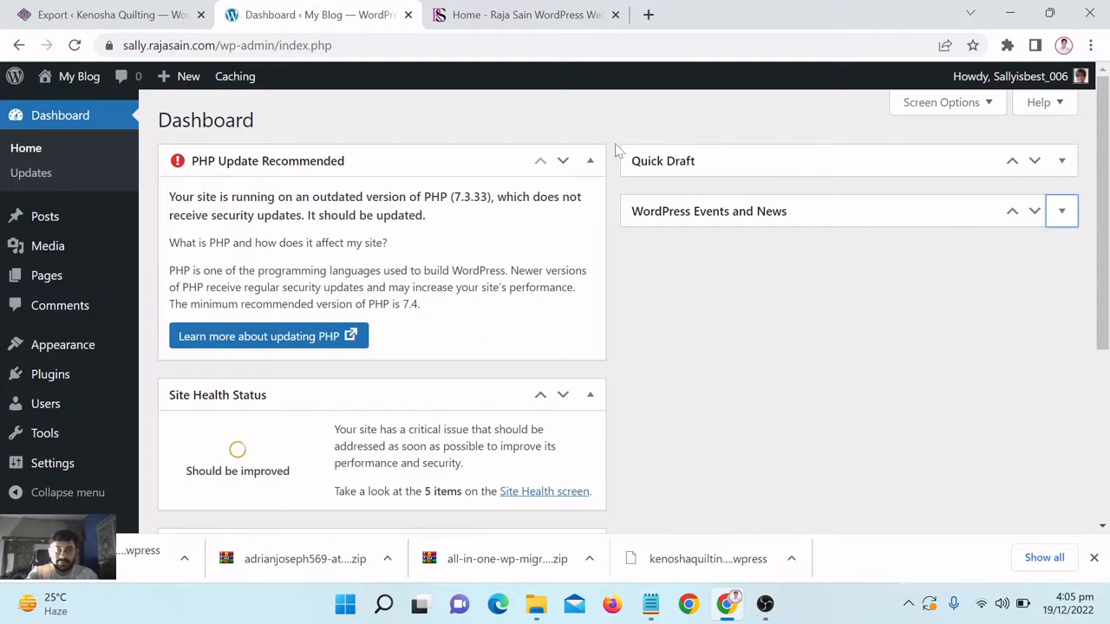
left_click(590, 162)
left_click(591, 359)
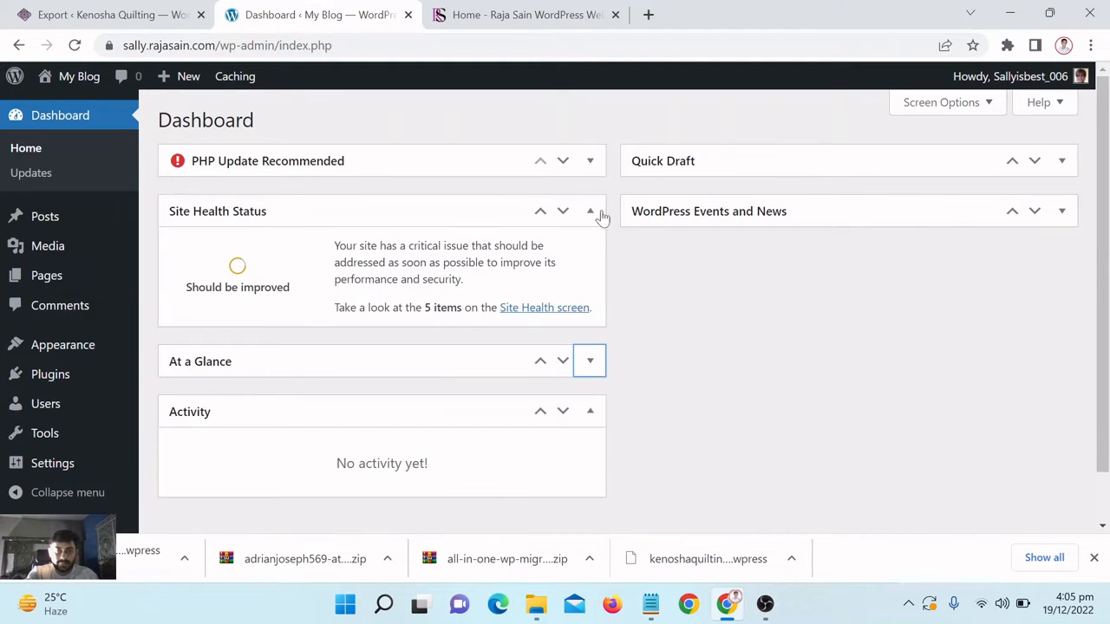
left_click(590, 211)
left_click(597, 314)
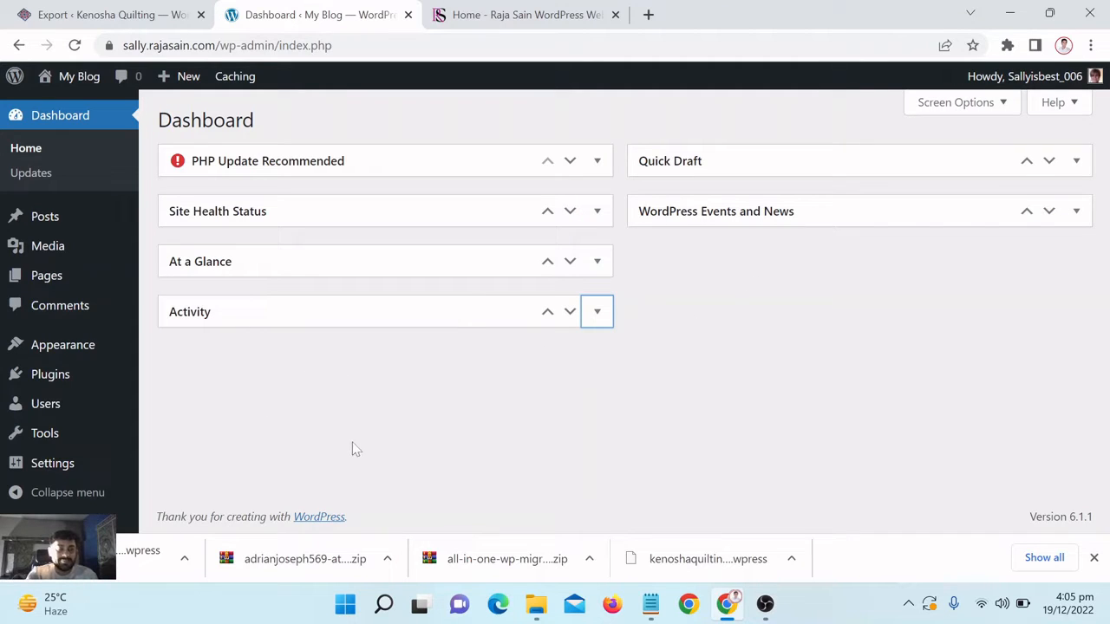
Step: Open the page for adding new plugins on My Blog and search for "all in one wp migrate"
mouse_move(73, 382)
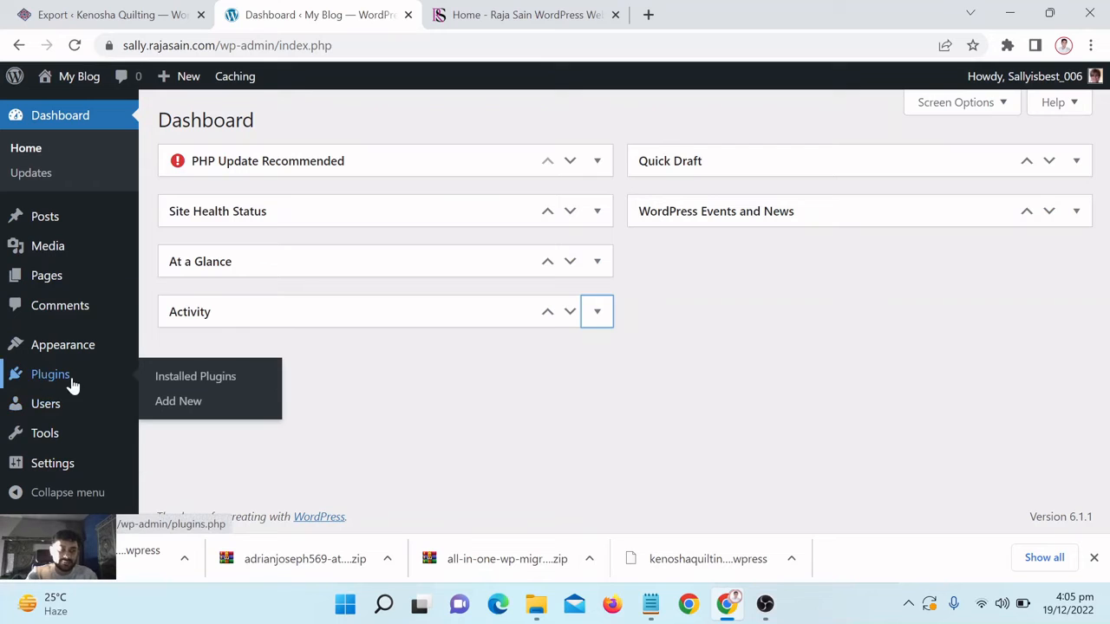
left_click(180, 409)
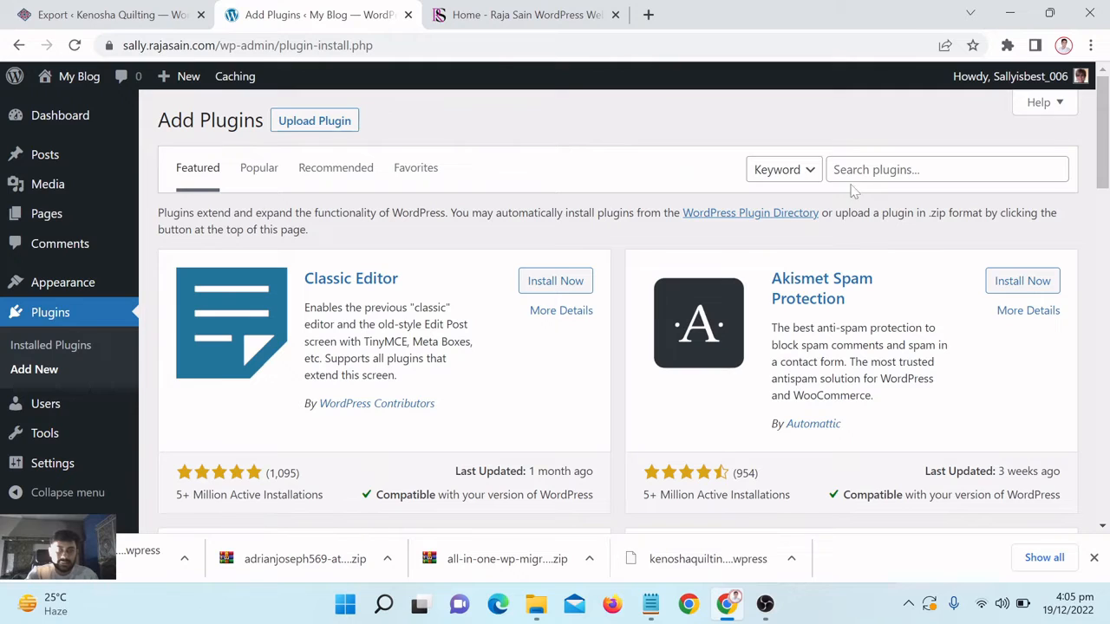
left_click(859, 170)
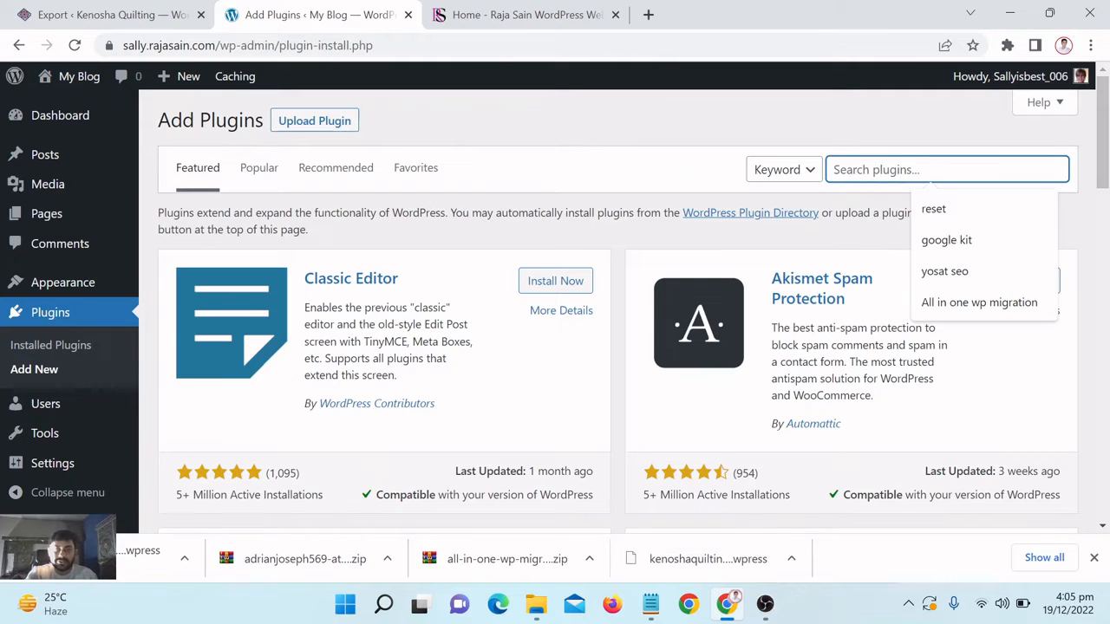
type("all")
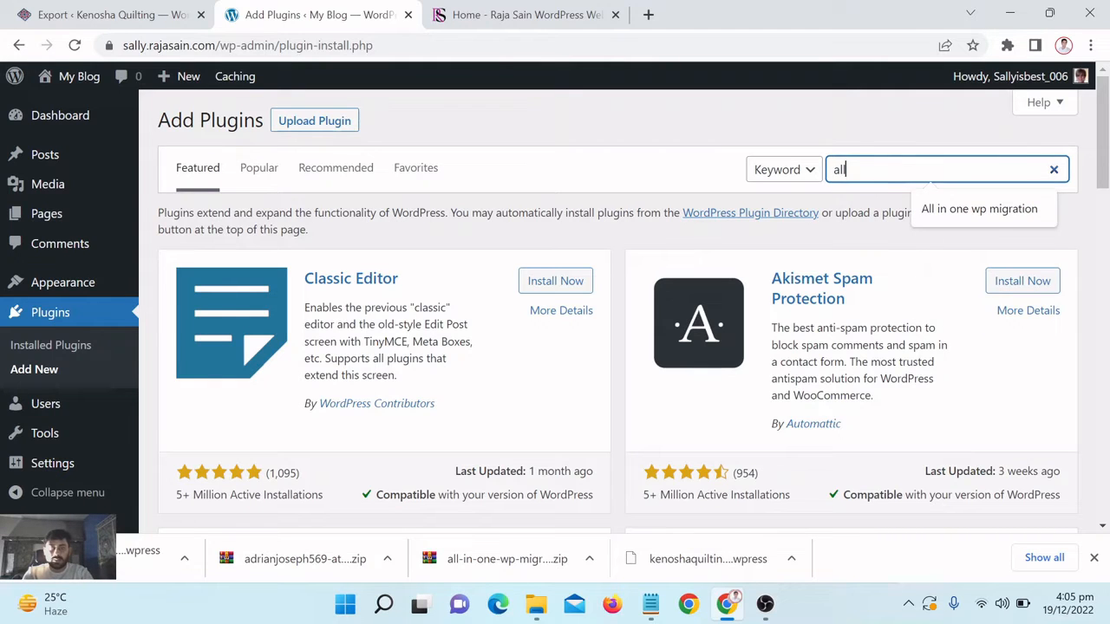
type(" in ")
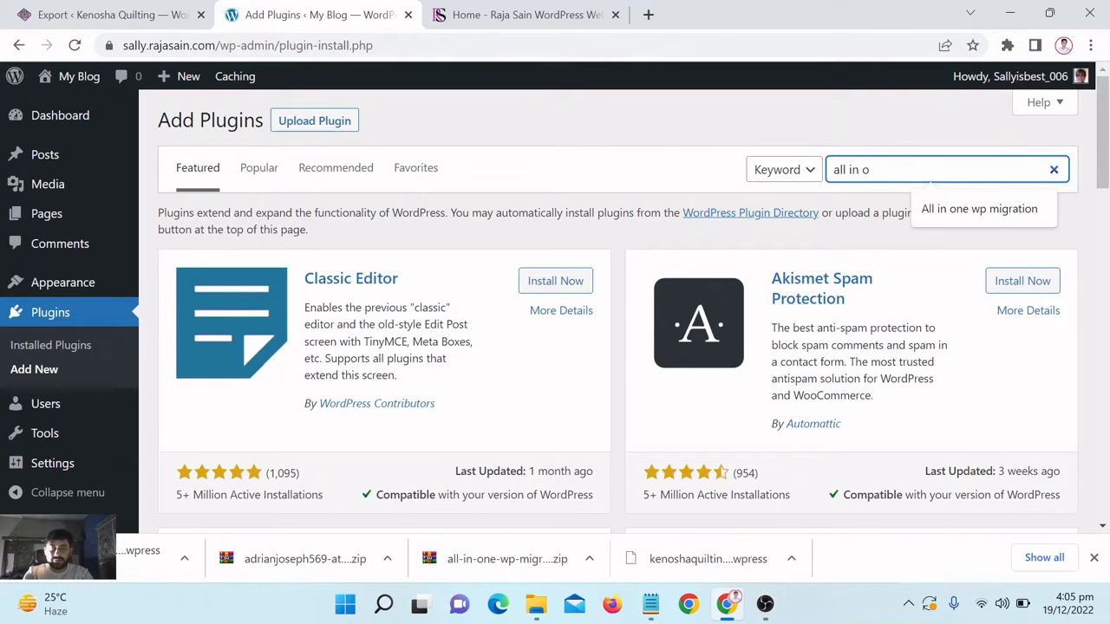
type("one ")
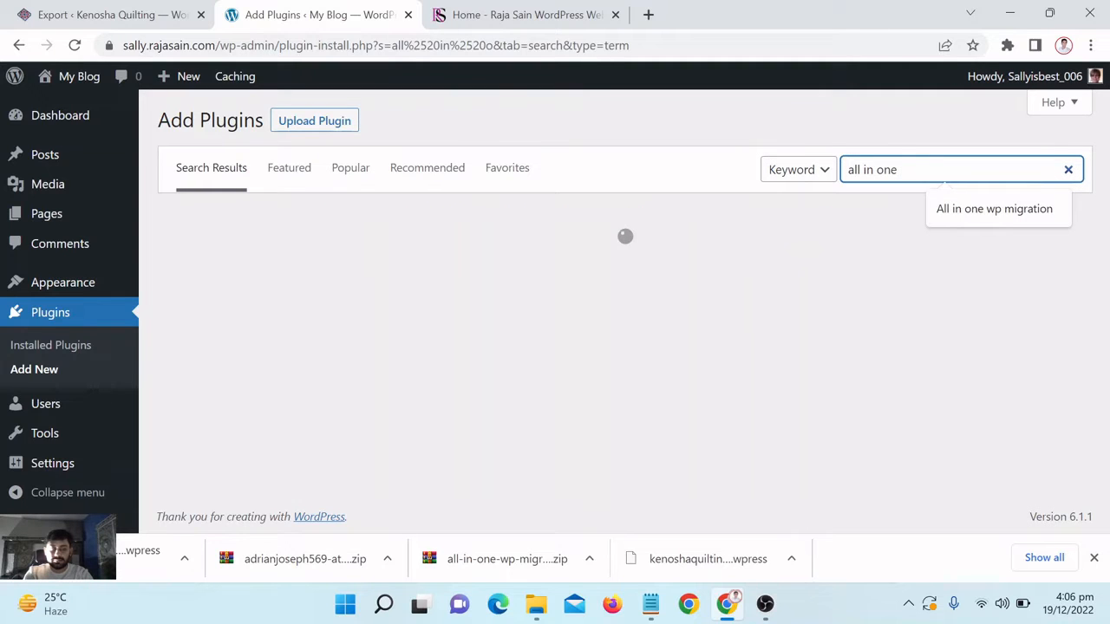
type("wp m")
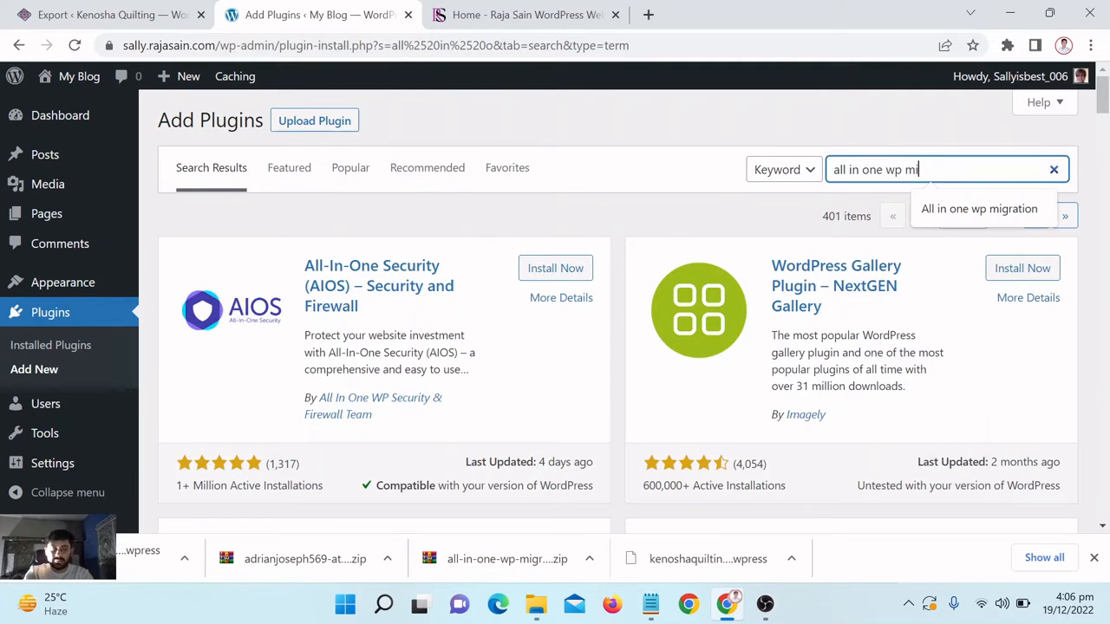
type("igrate")
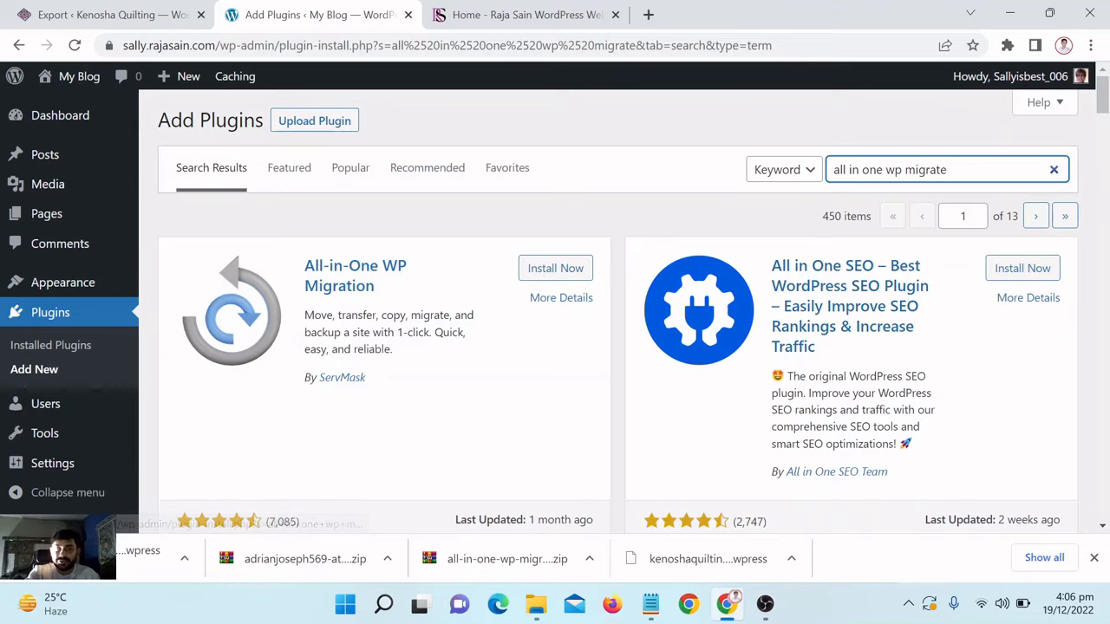
Step: Install and activate the All-in-One WP Migration plugin by ServMask, and return to My Blog's dashboard home
left_click(549, 272)
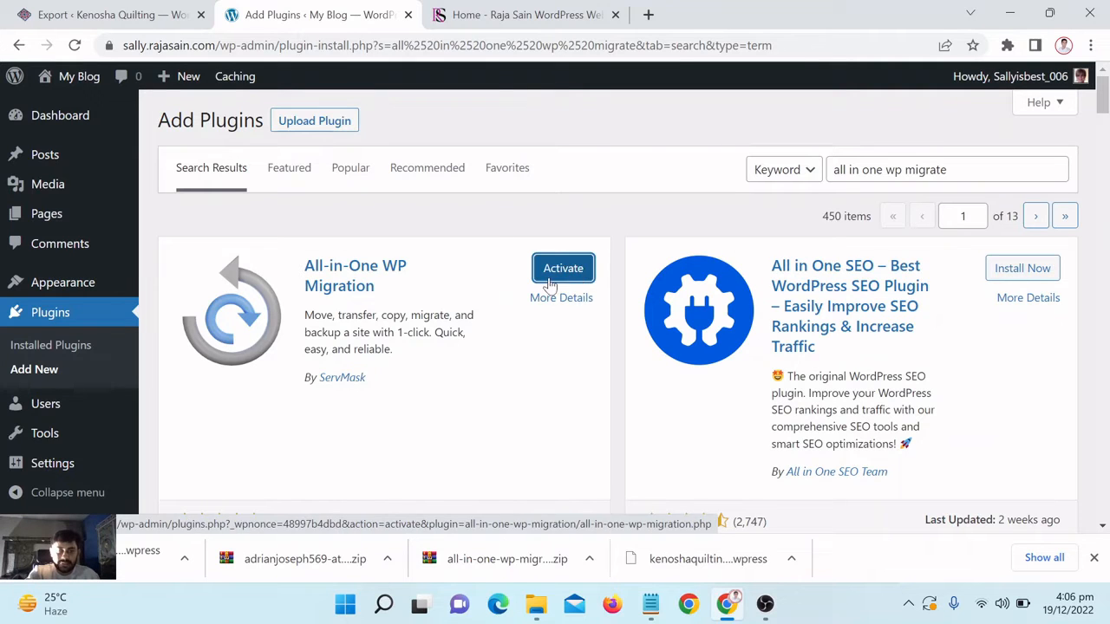
left_click(555, 276)
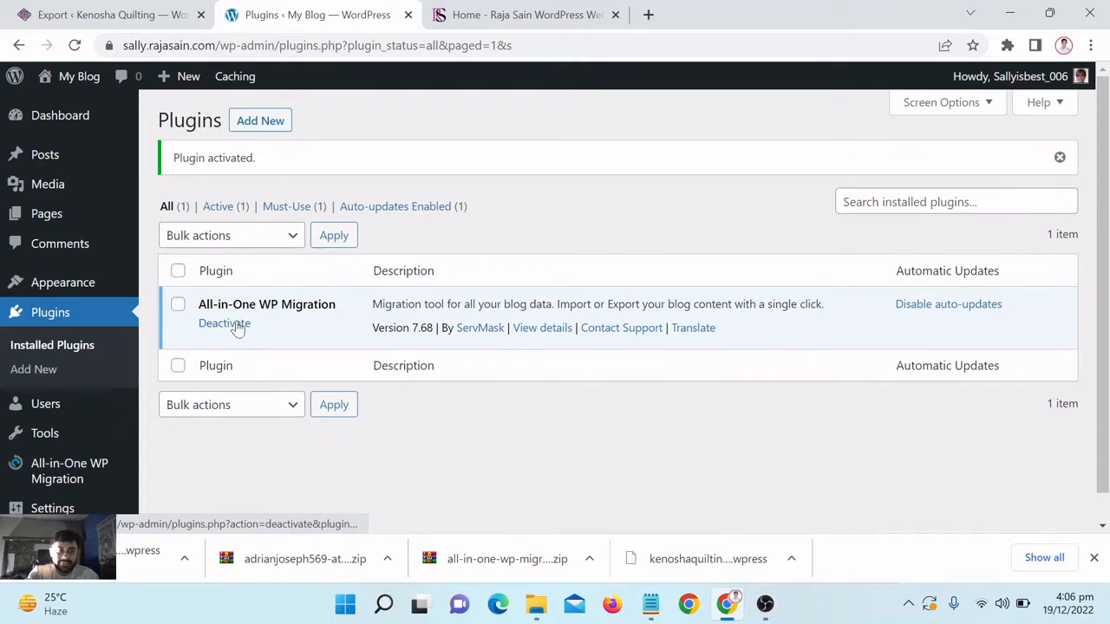
mouse_move(35, 117)
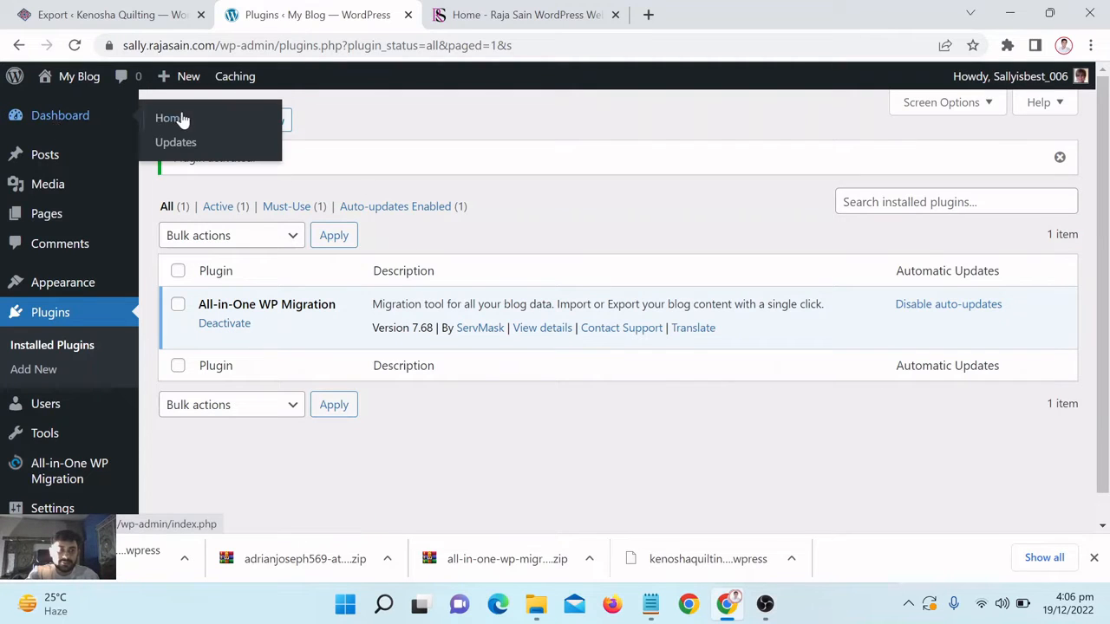
left_click(191, 124)
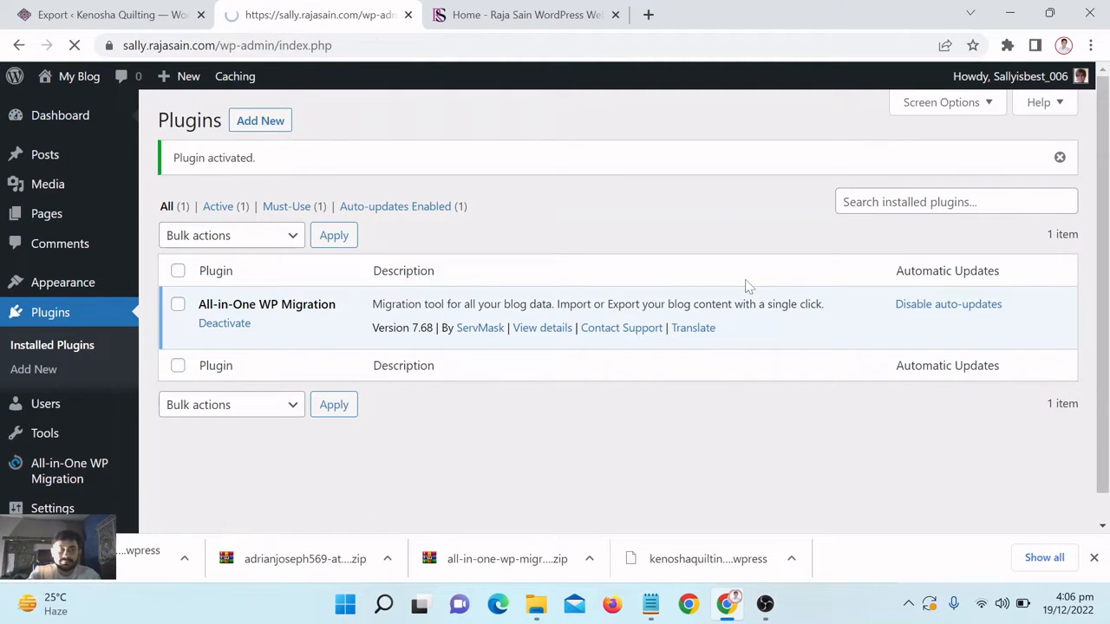
scroll(257, 357, "down", 1)
mouse_move(78, 447)
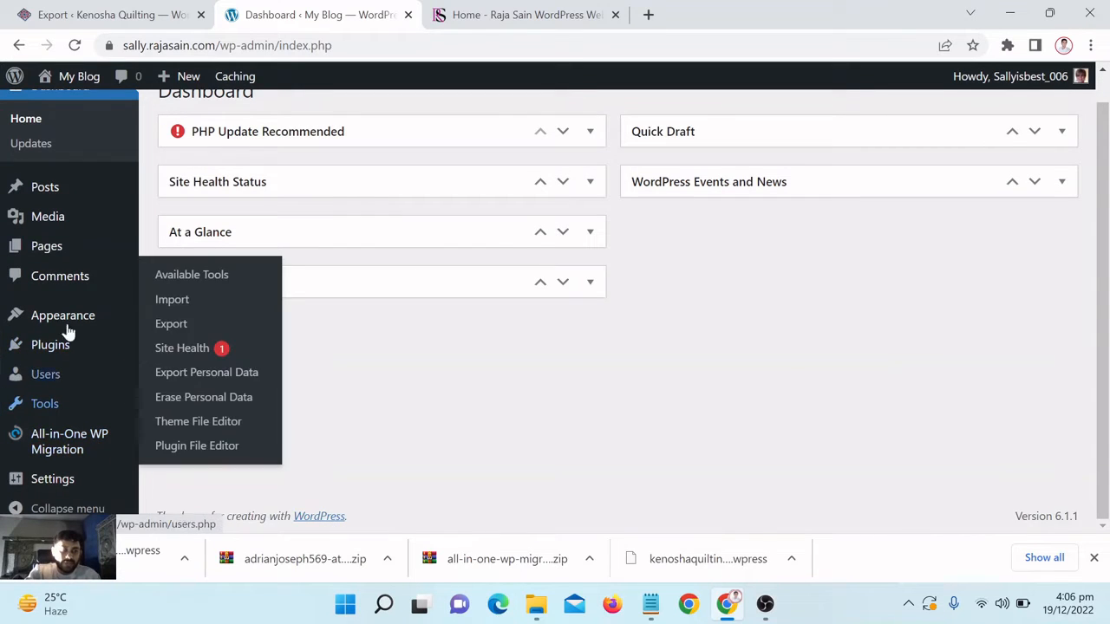
left_click(61, 9)
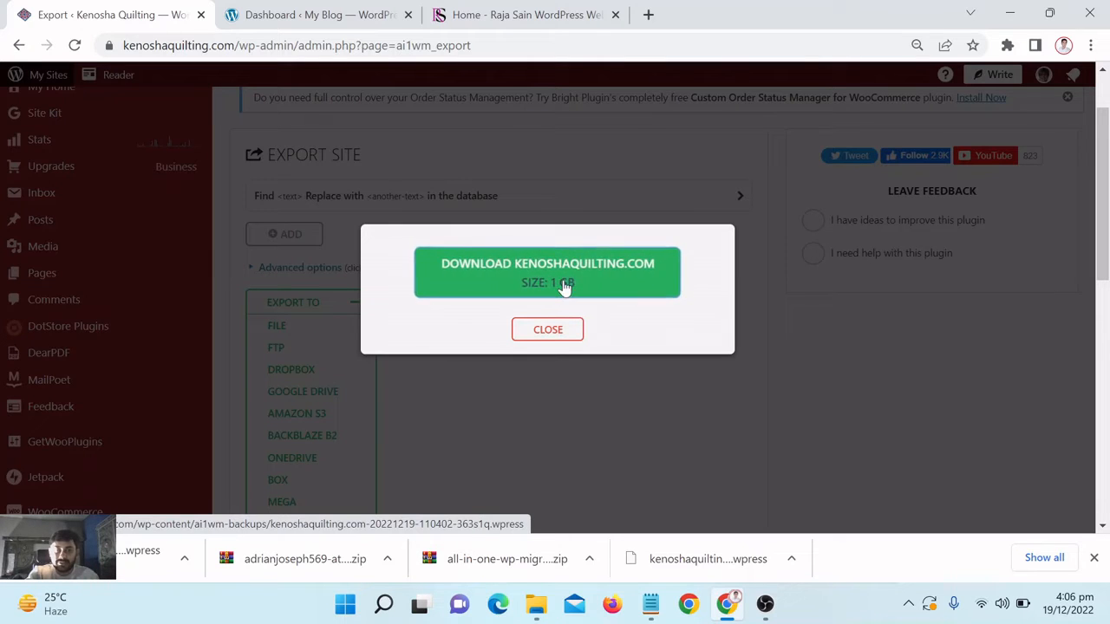
left_click(602, 288)
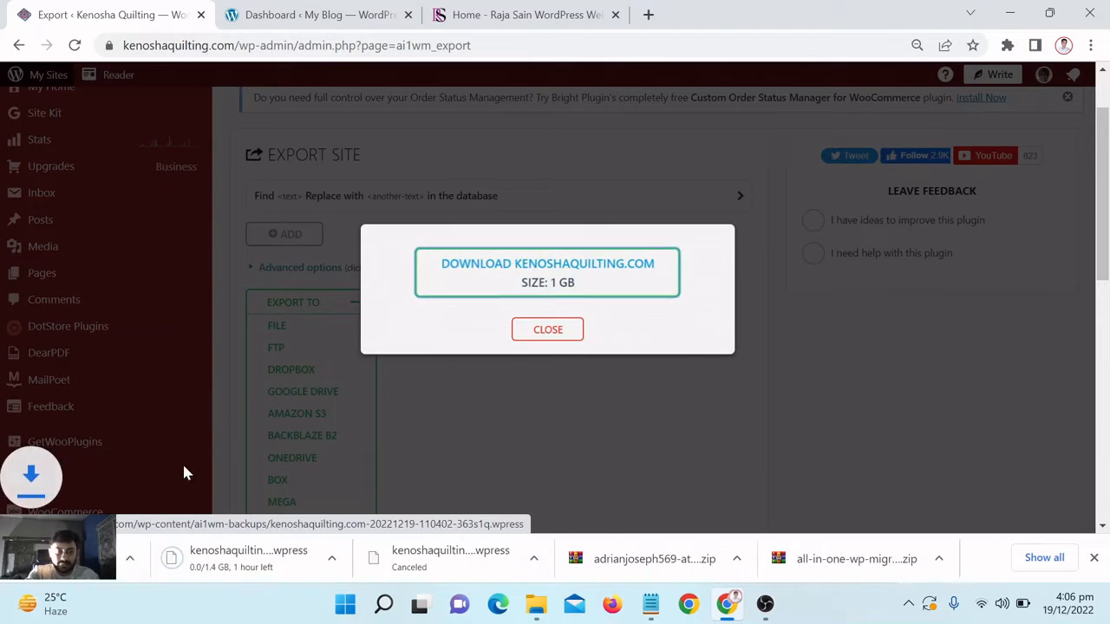
left_click(387, 558)
left_click(414, 526)
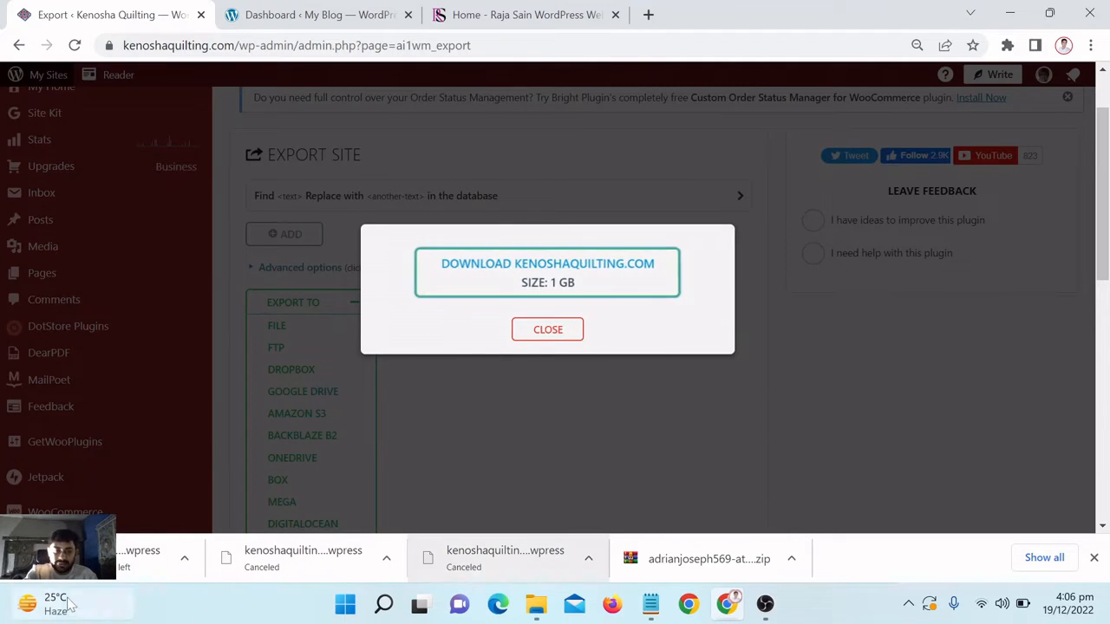
left_click(184, 558)
left_click(198, 530)
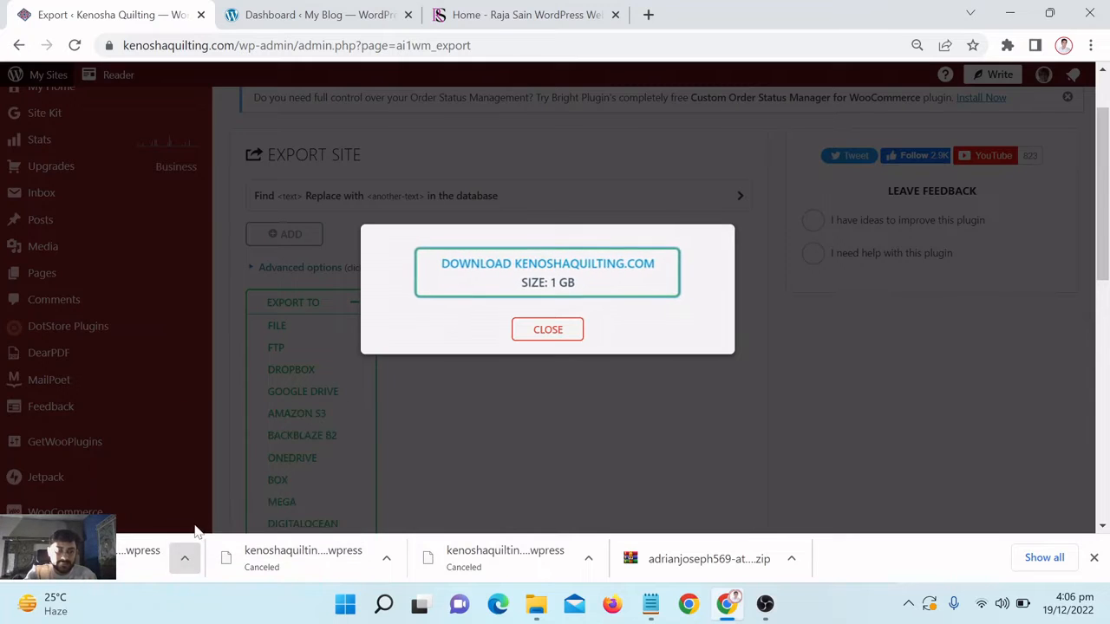
Step: Switch back to My Blog and check the maximum upload file size on the All-in-One WP Migration import page
left_click(332, 16)
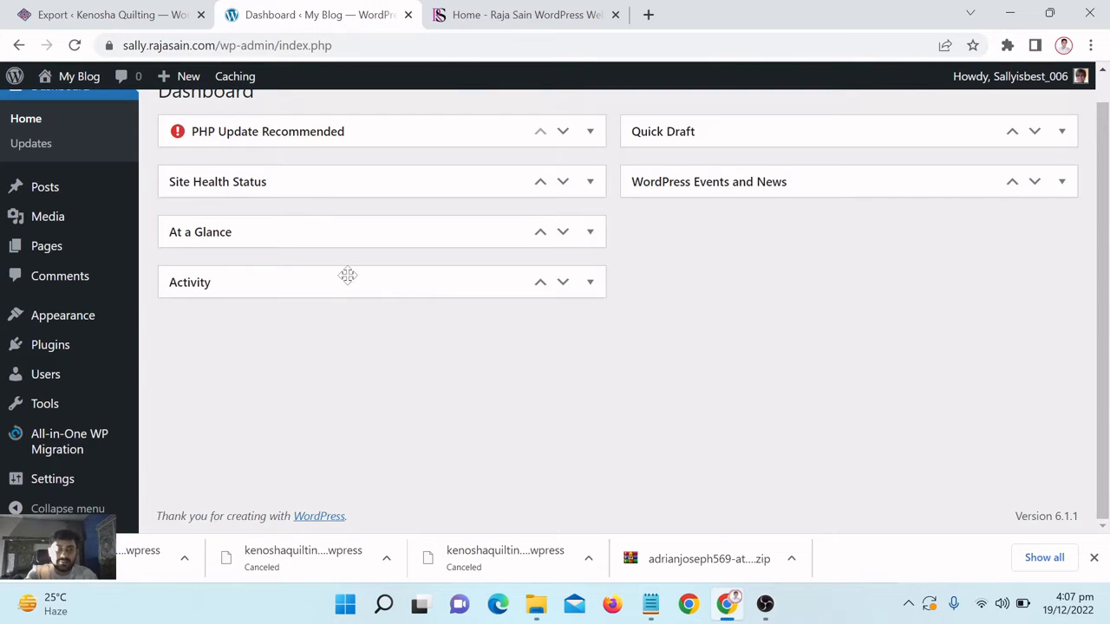
scroll(1104, 323, "up", 1)
scroll(1105, 323, "down", 1)
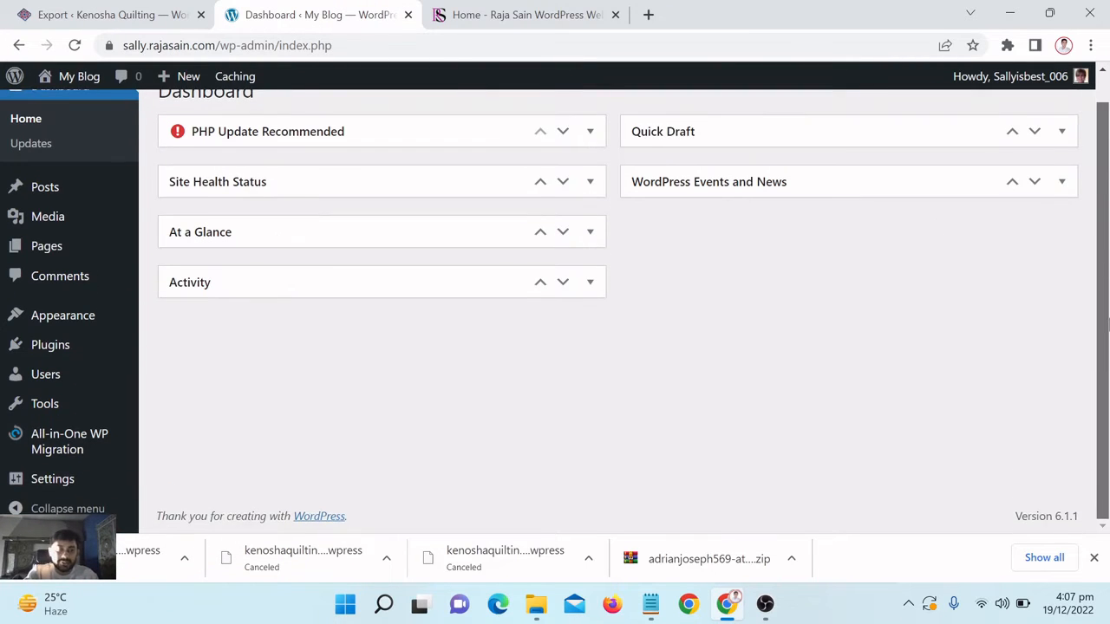
mouse_move(43, 453)
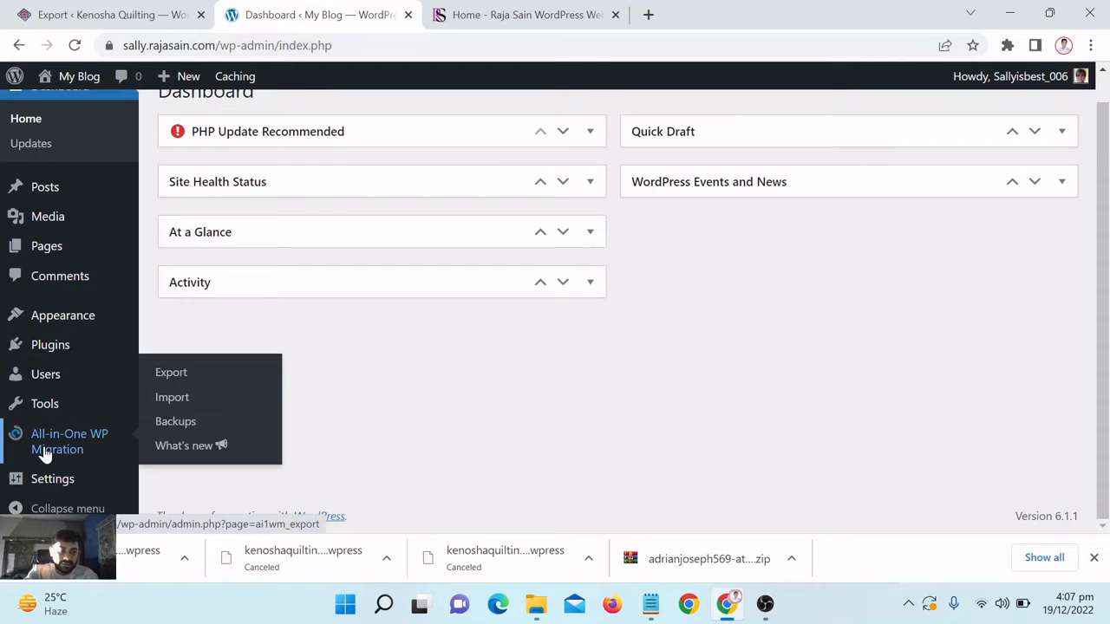
left_click(173, 399)
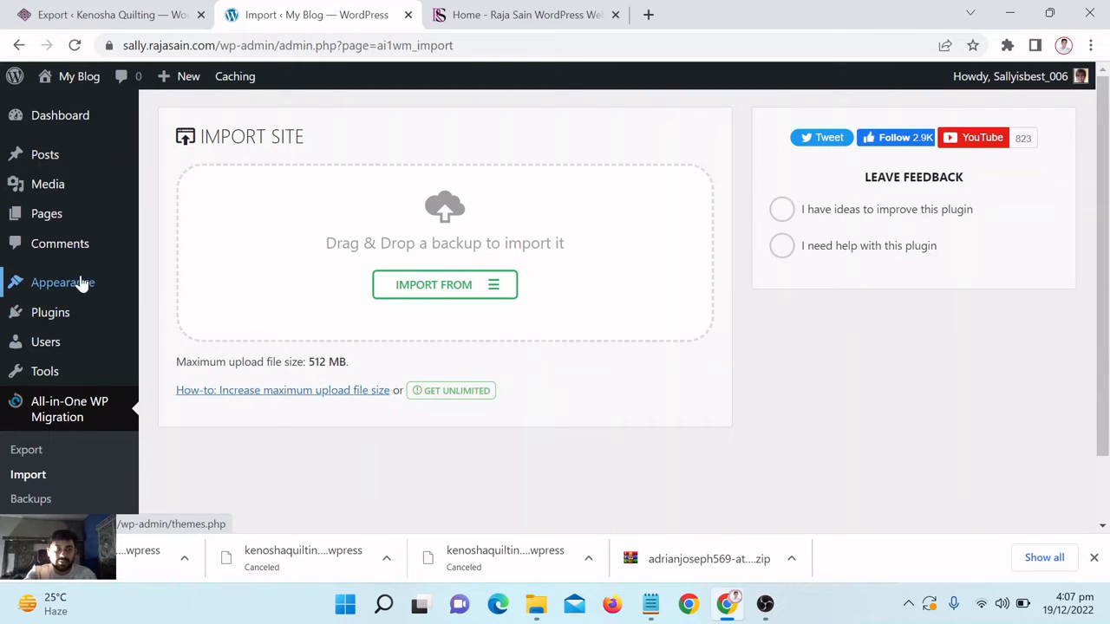
Step: Upload all-in-one-wp-migration (100GB).zip from the Desktop as a new plugin and start its installation
mouse_move(48, 289)
mouse_move(85, 326)
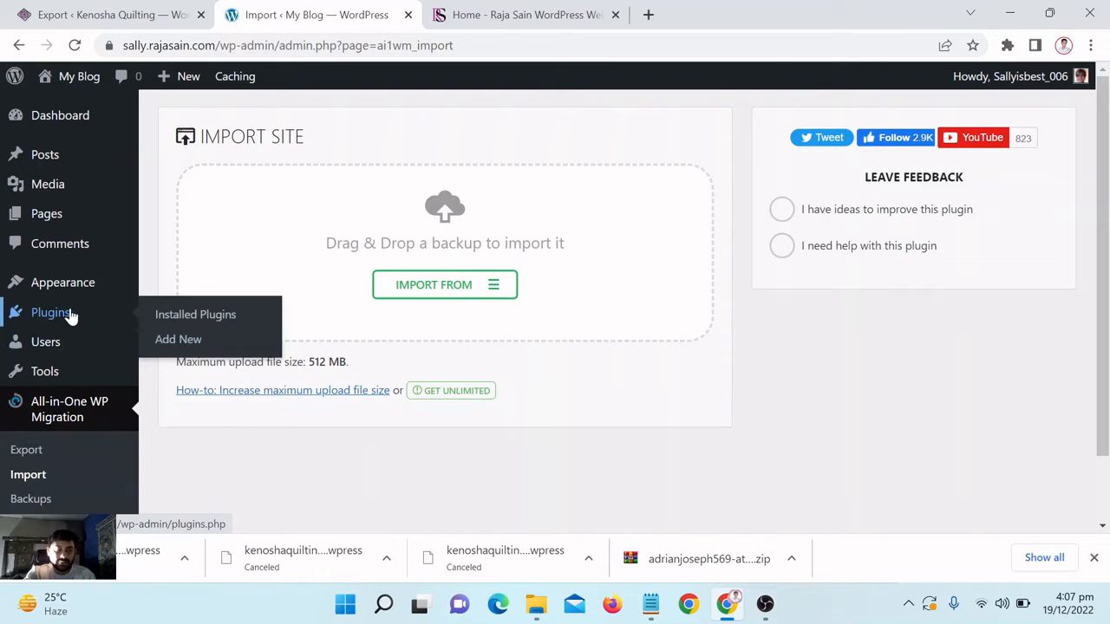
left_click(176, 346)
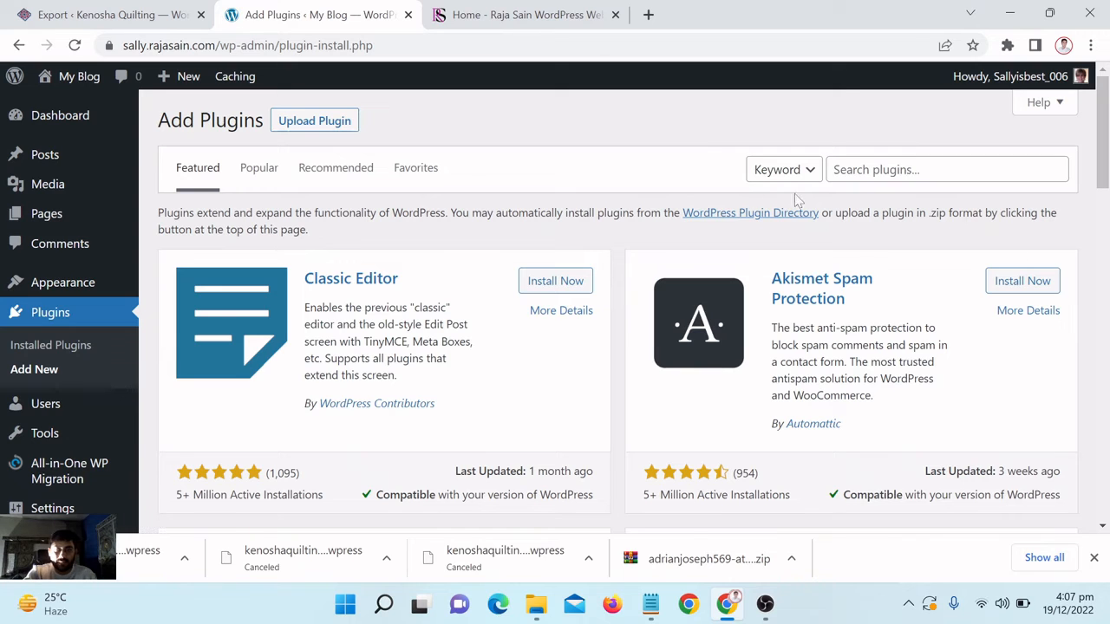
left_click(314, 121)
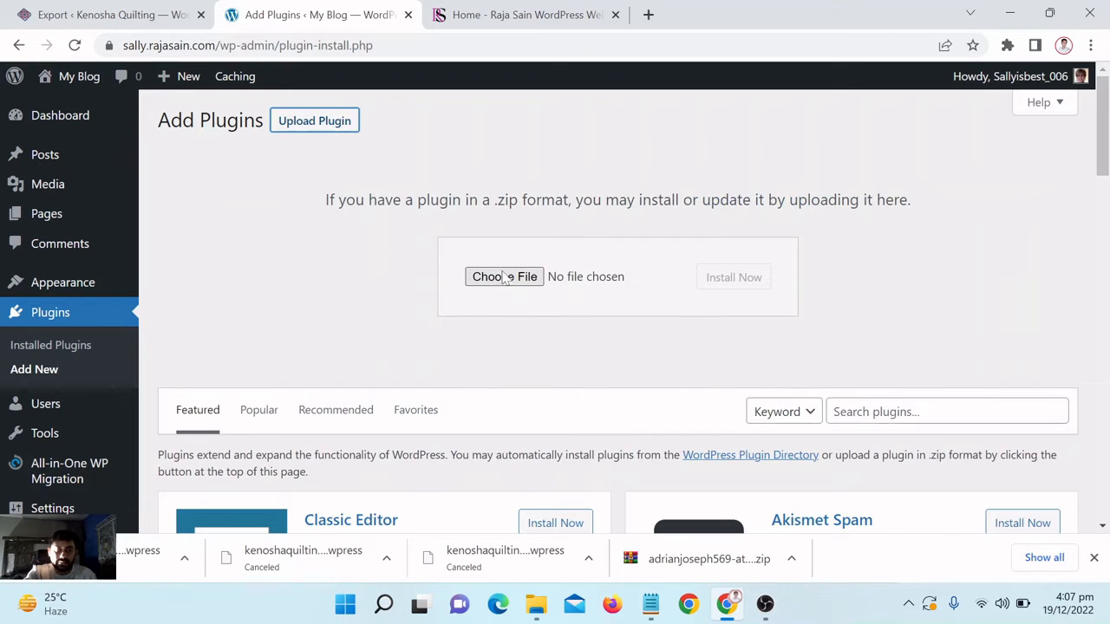
left_click(506, 276)
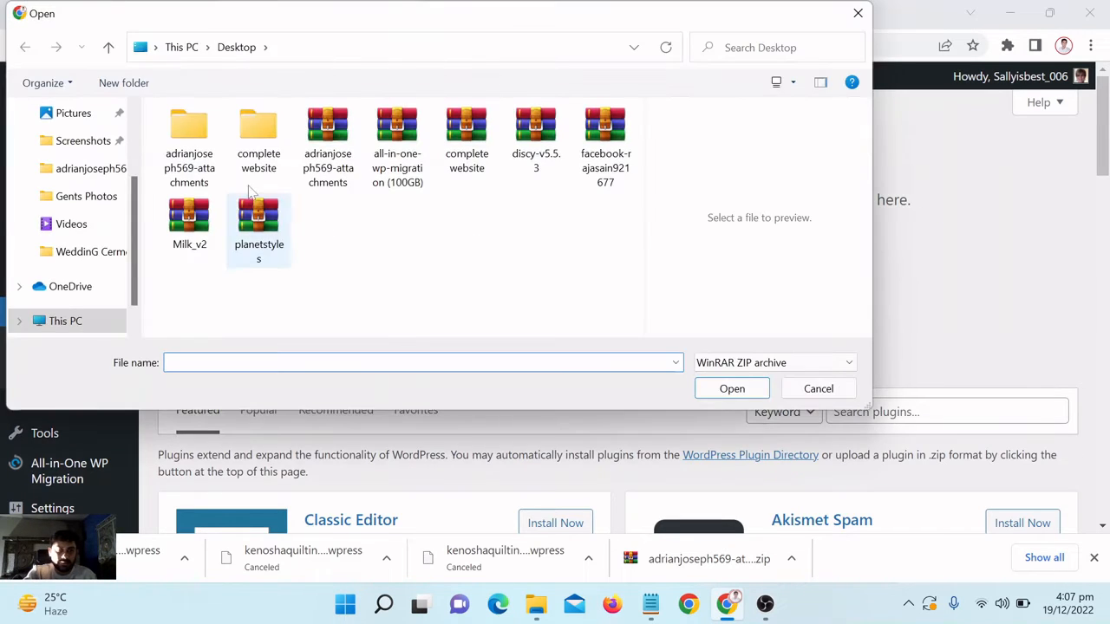
left_click(407, 178)
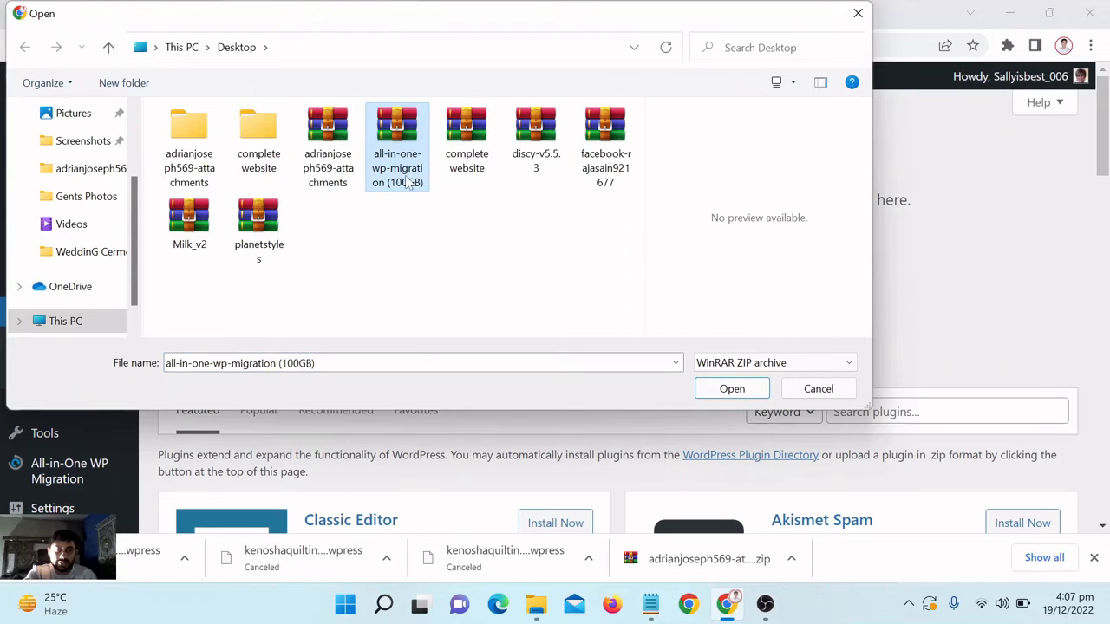
left_click(732, 390)
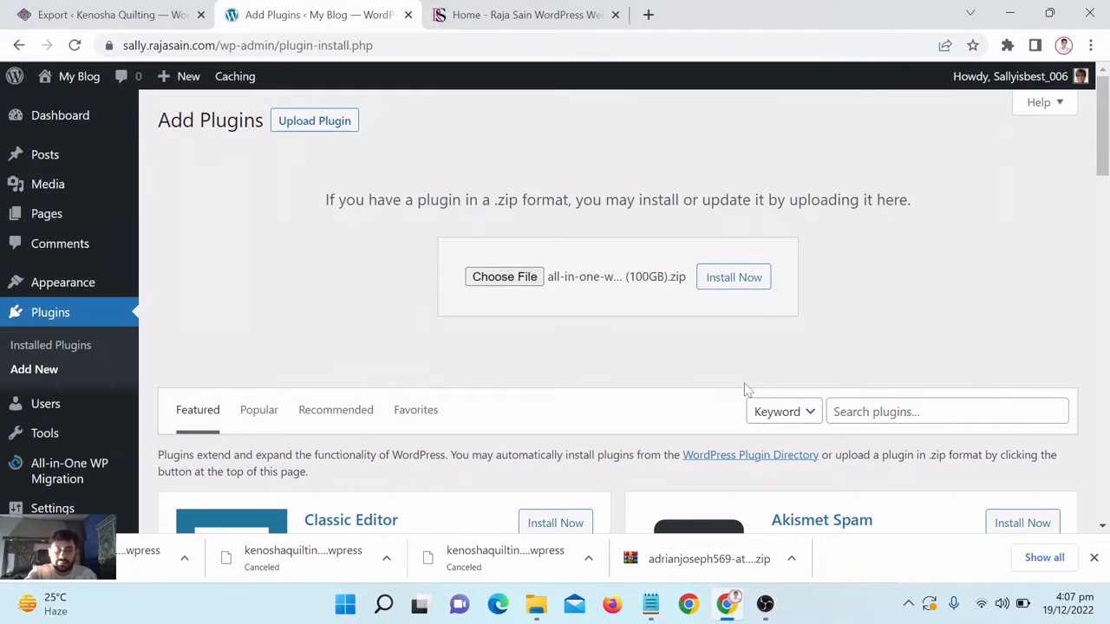
left_click(735, 279)
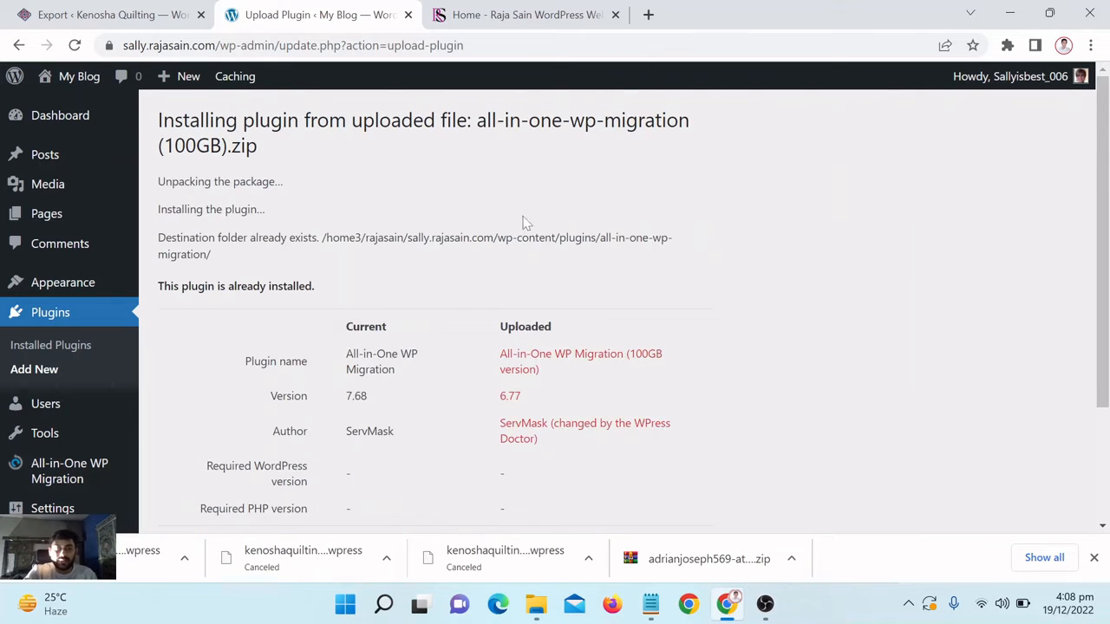
Step: Replace the current All-in-One WP Migration plugin with the uploaded 100GB version and go to the plugin installer
scroll(525, 223, "down", 3)
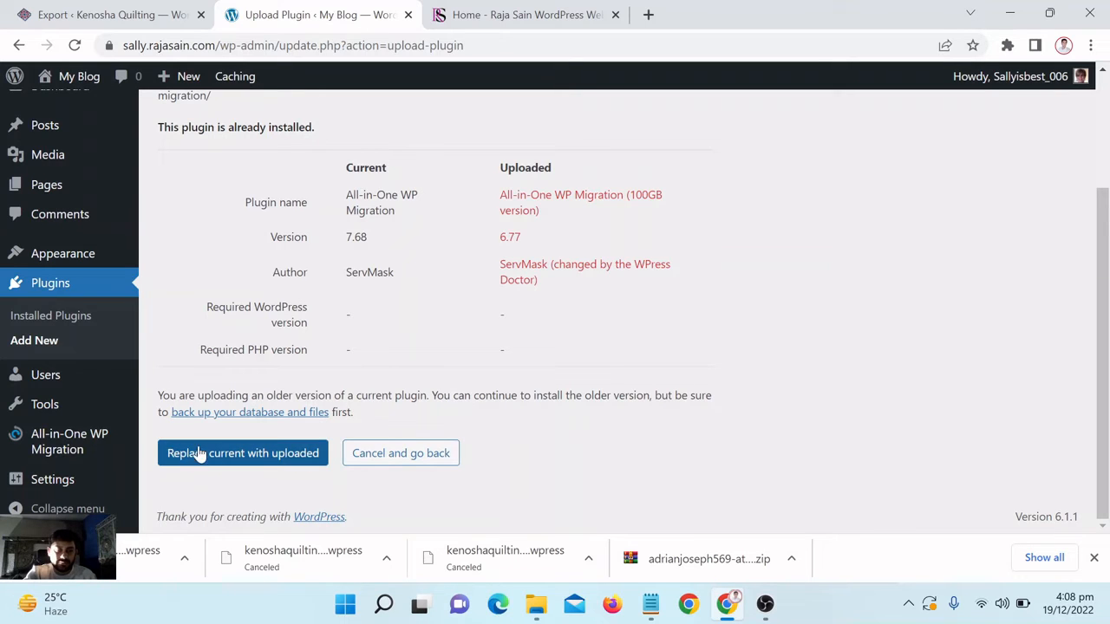
left_click(248, 454)
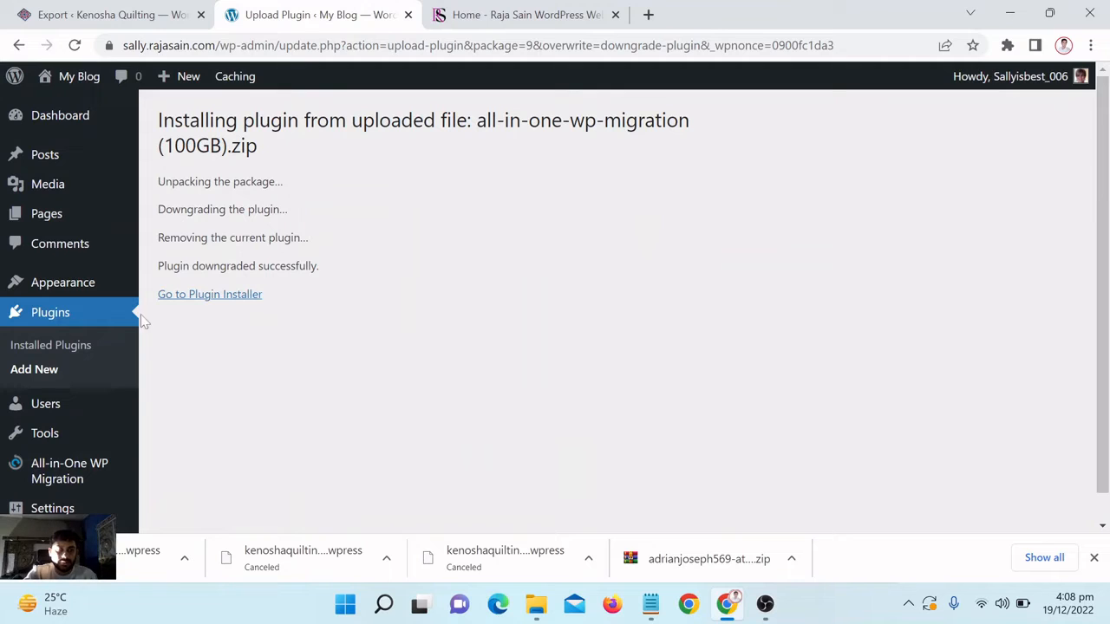
left_click(214, 296)
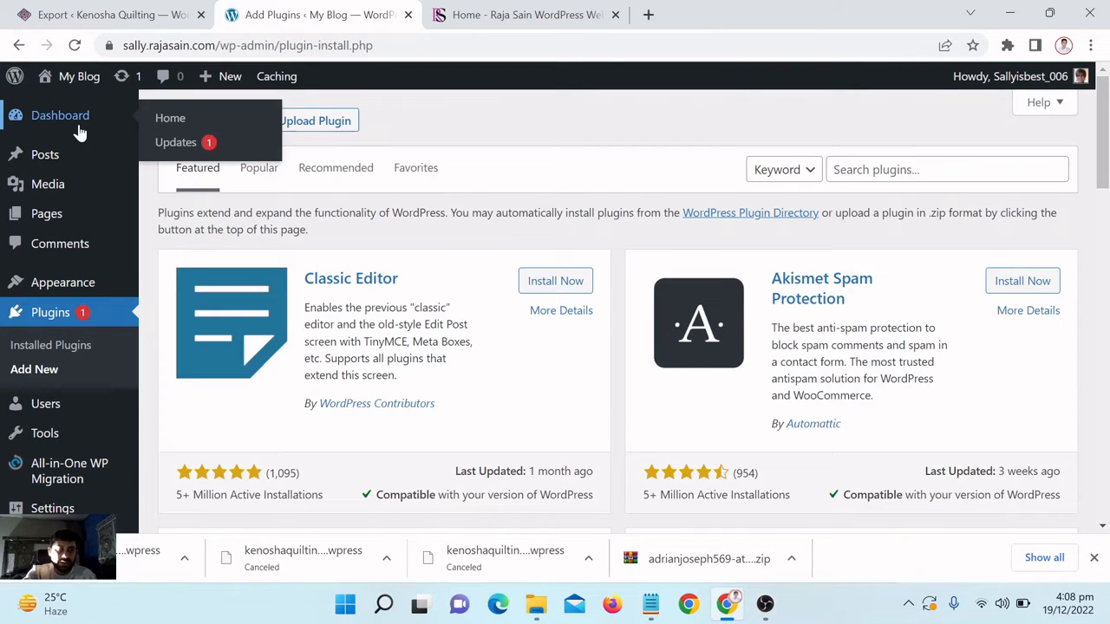
Step: Reopen the All-in-One WP Migration import page from the dashboard and check its maximum upload file size
left_click(74, 128)
scroll(460, 171, "down", 1)
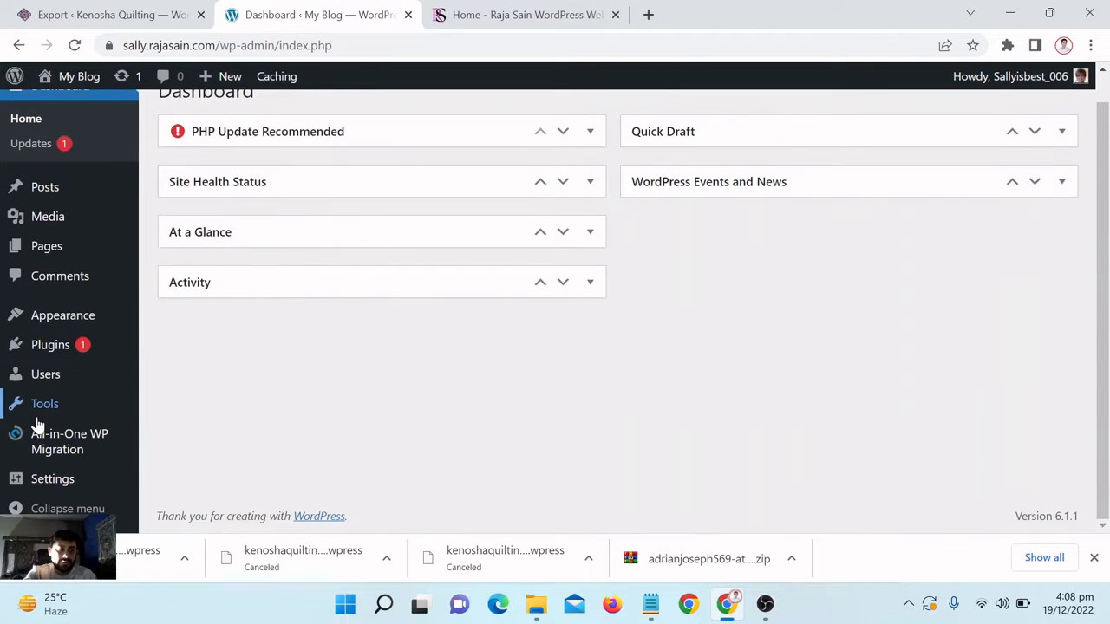
mouse_move(69, 440)
left_click(178, 422)
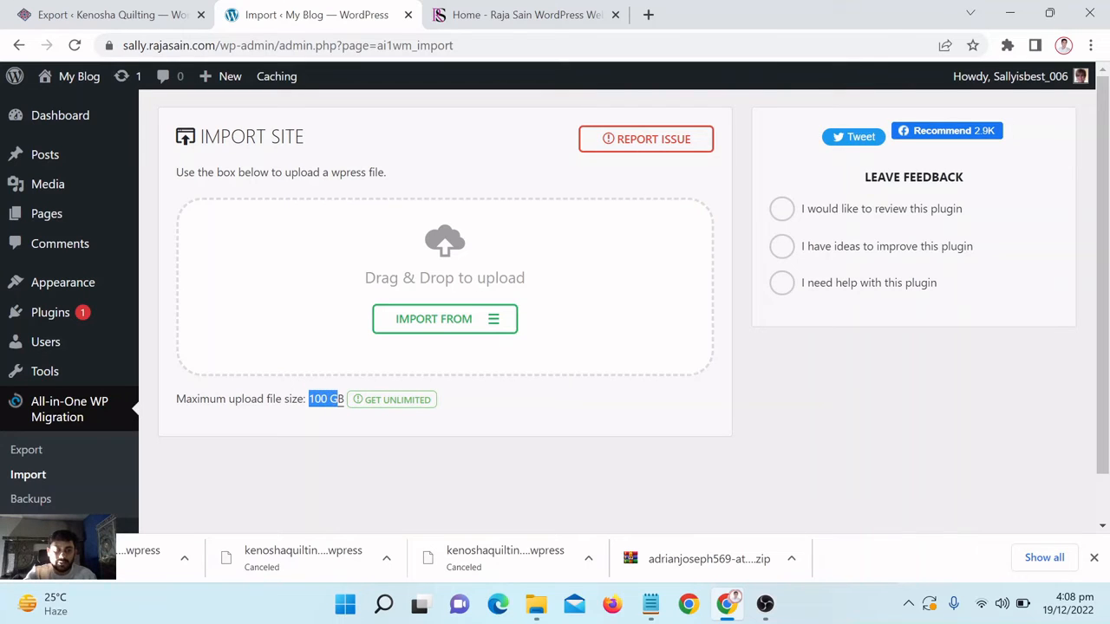
left_click(360, 435)
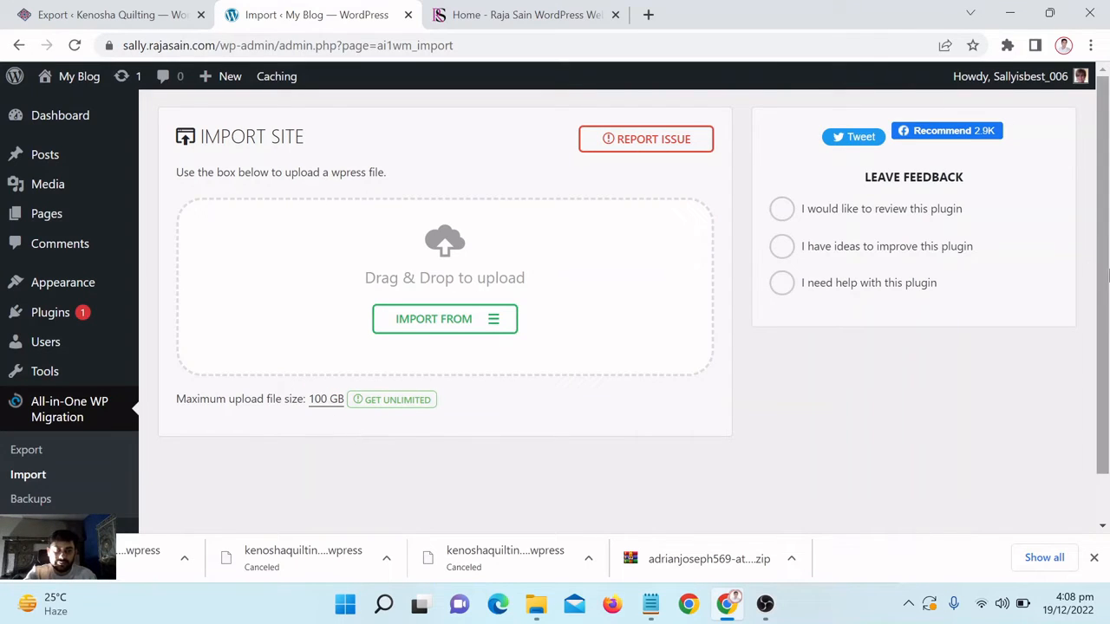
left_click(447, 330)
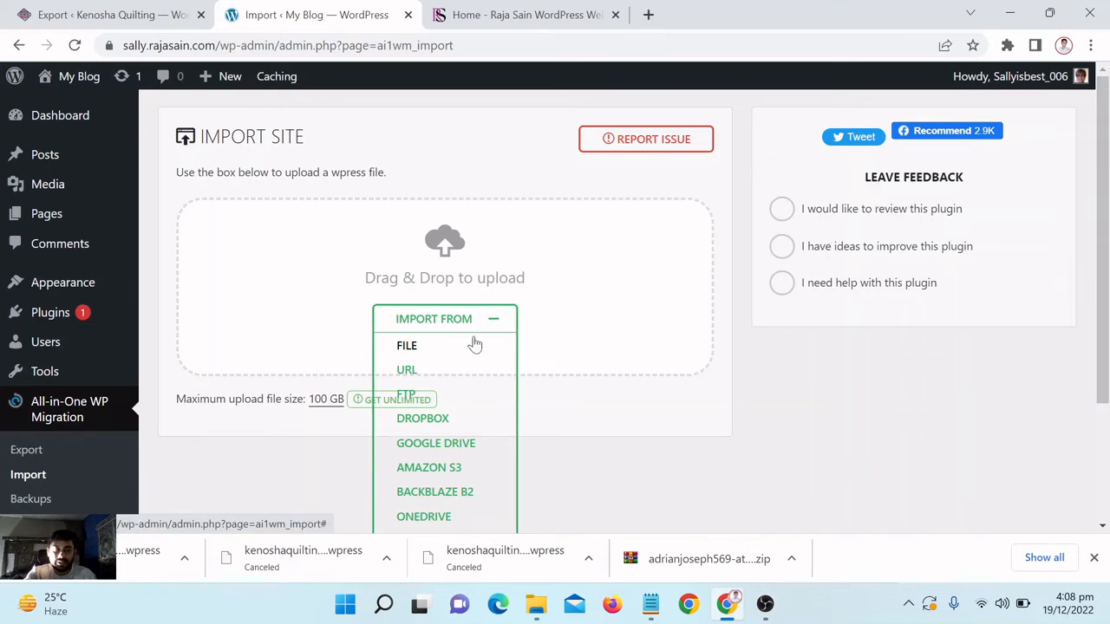
left_click(415, 346)
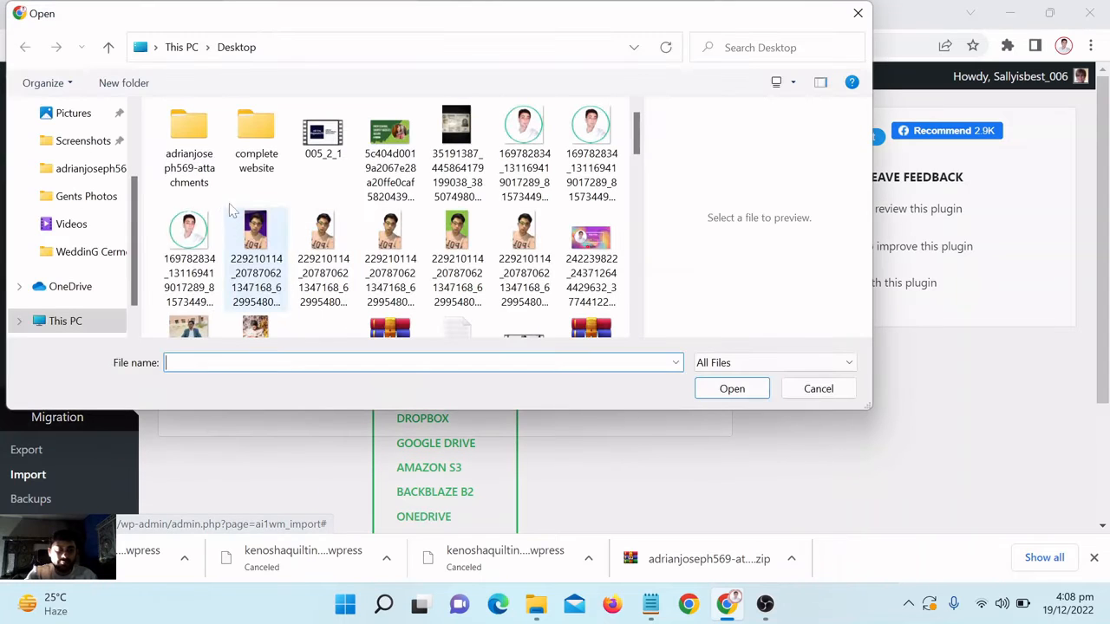
scroll(72, 186, "up", 3)
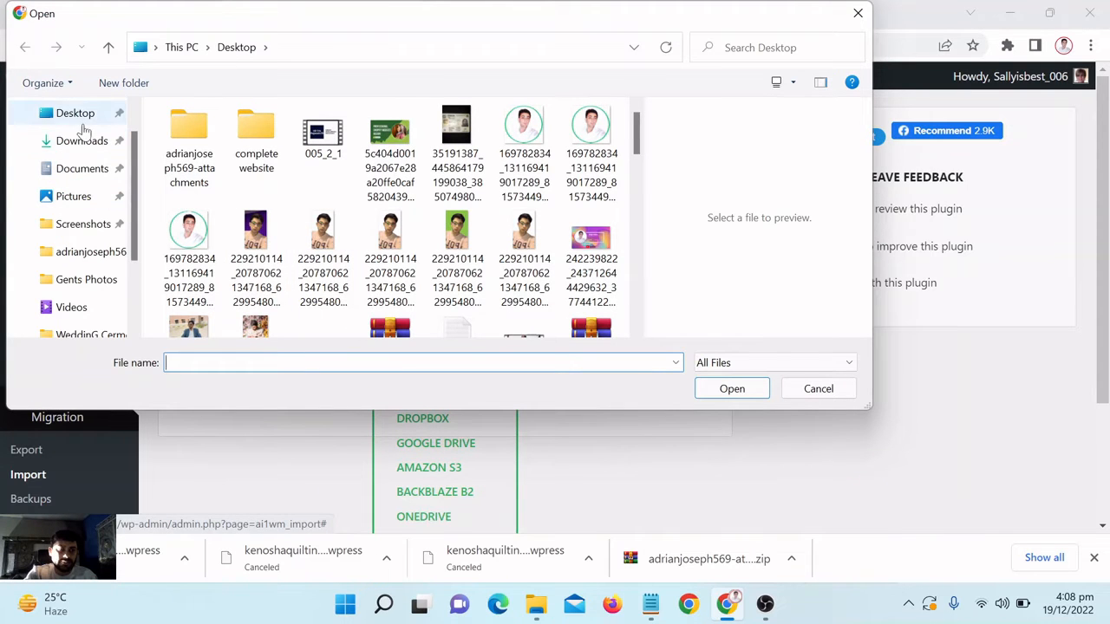
left_click(54, 117)
scroll(390, 260, "down", 1)
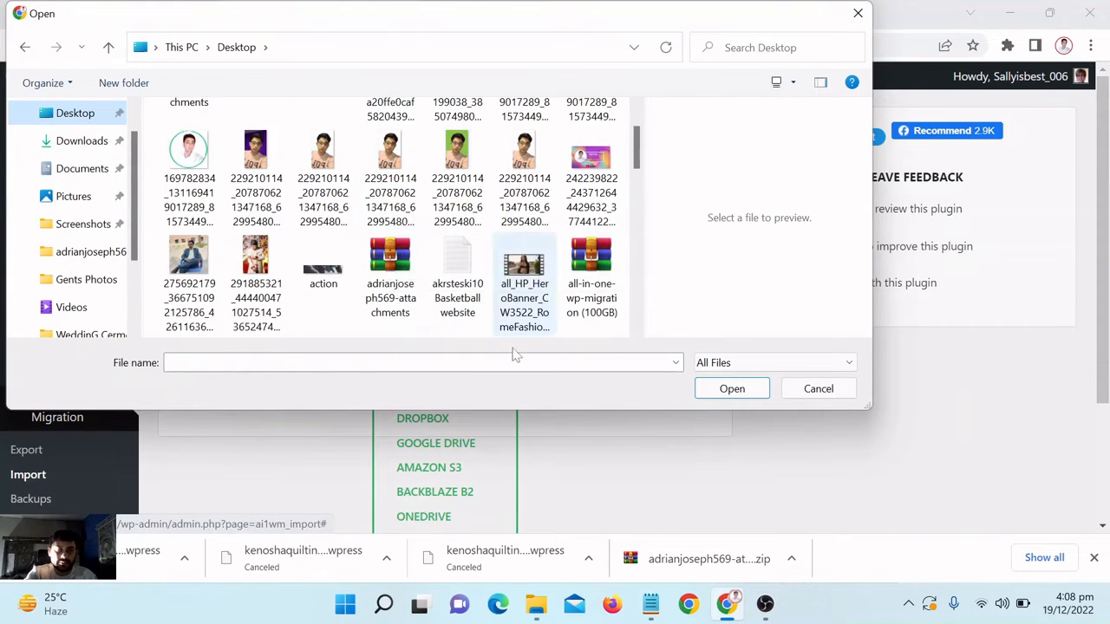
scroll(446, 293, "down", 2)
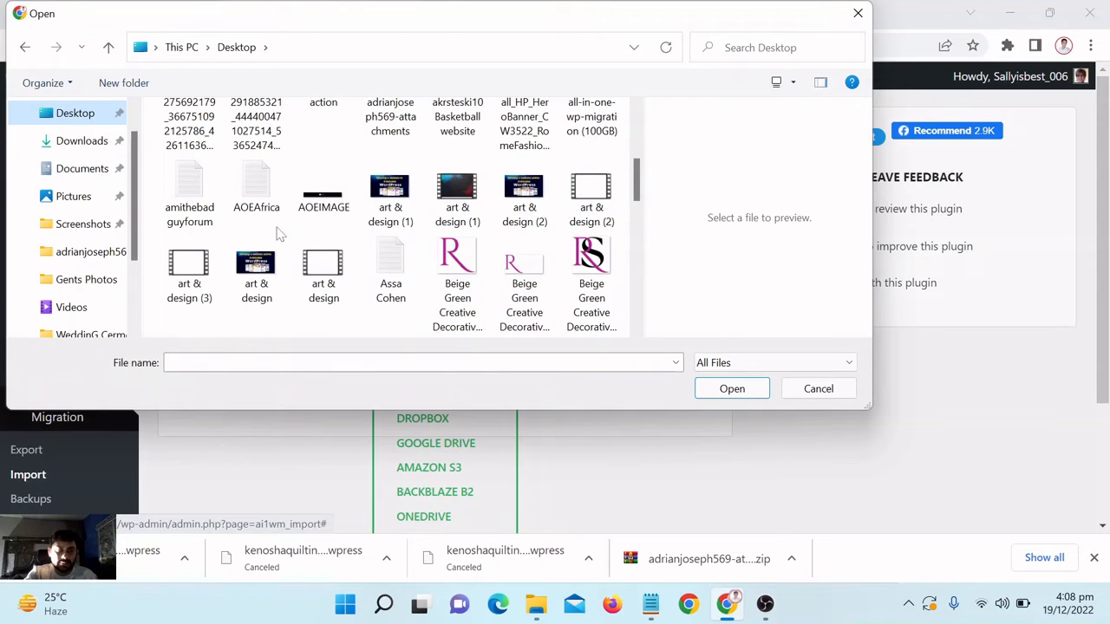
scroll(390, 261, "down", 2)
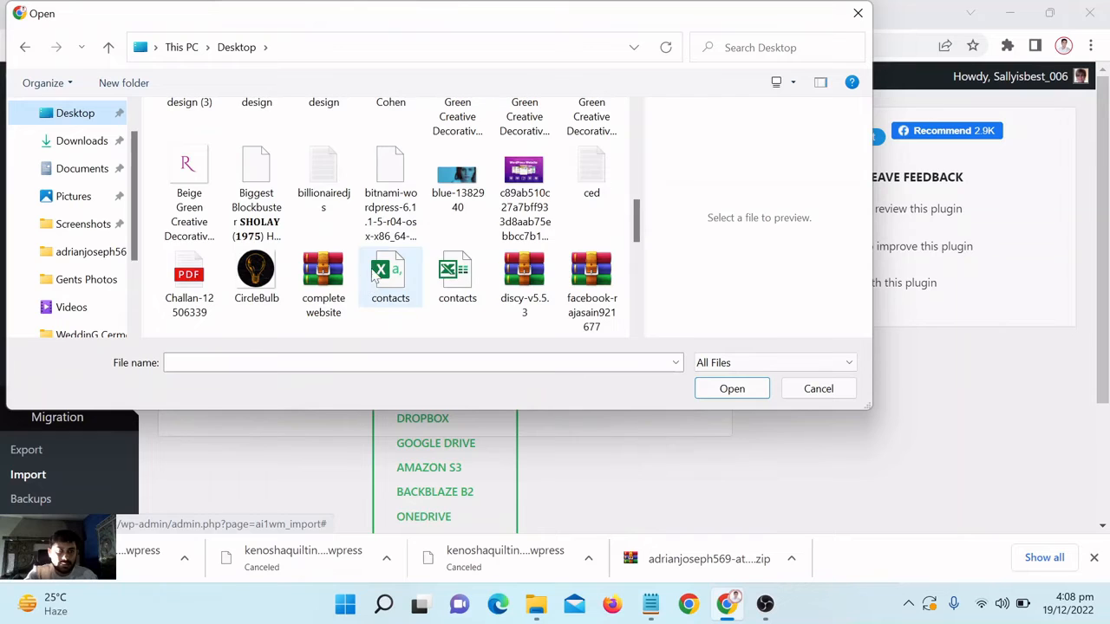
scroll(369, 278, "down", 2)
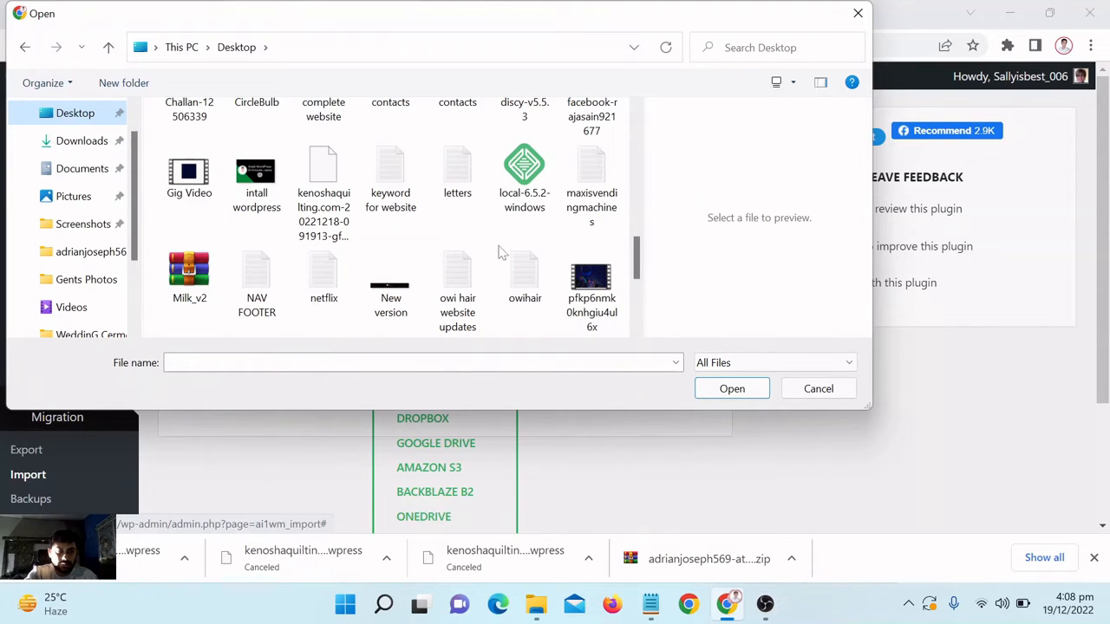
left_click(332, 211)
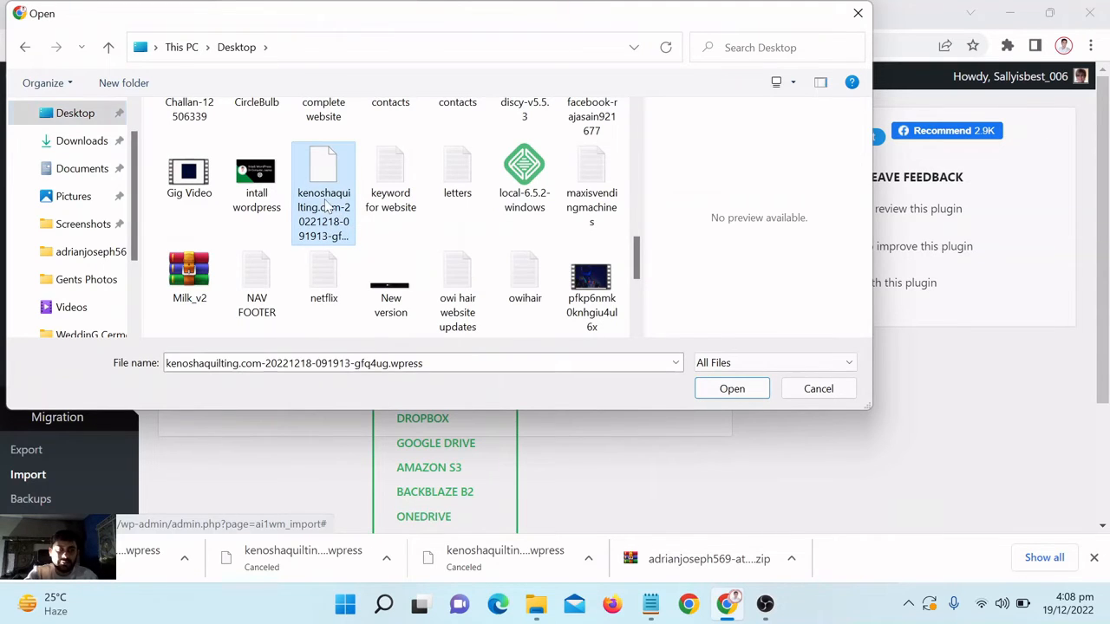
left_click(734, 389)
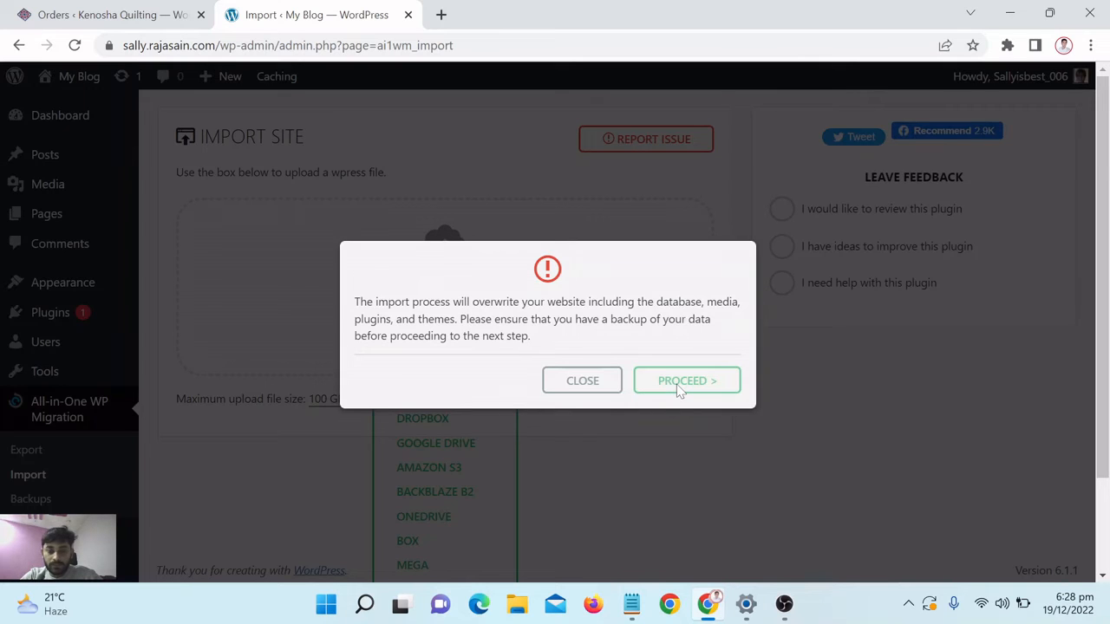
Step: Confirm overwriting the My Blog site with the uploaded .wpress export
left_click(679, 384)
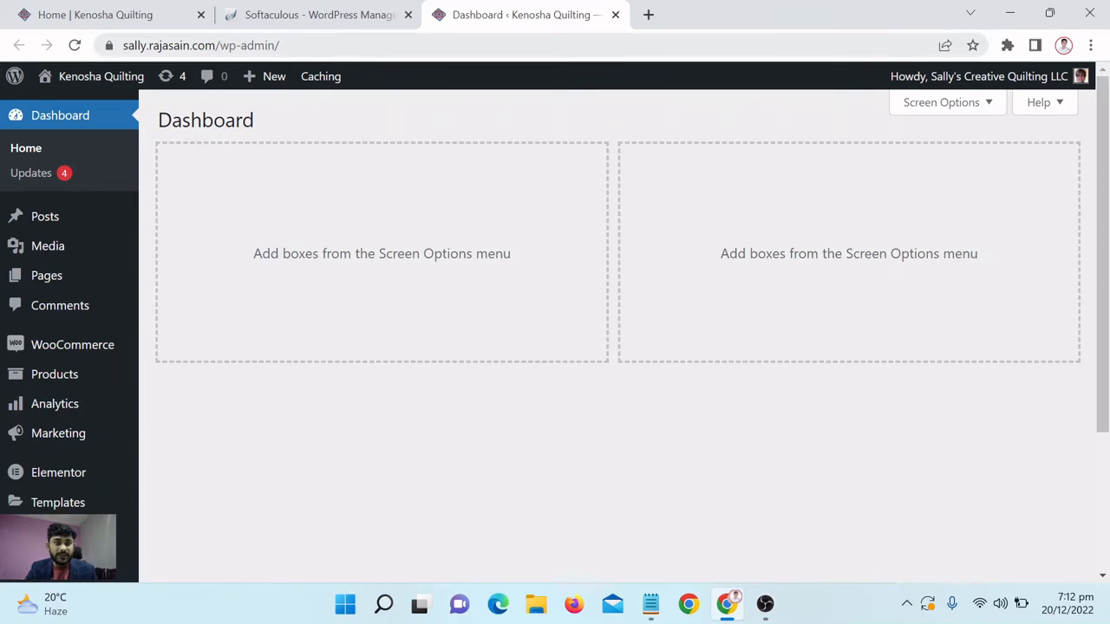
left_click_drag(217, 46, 77, 43)
key("ctrl+c")
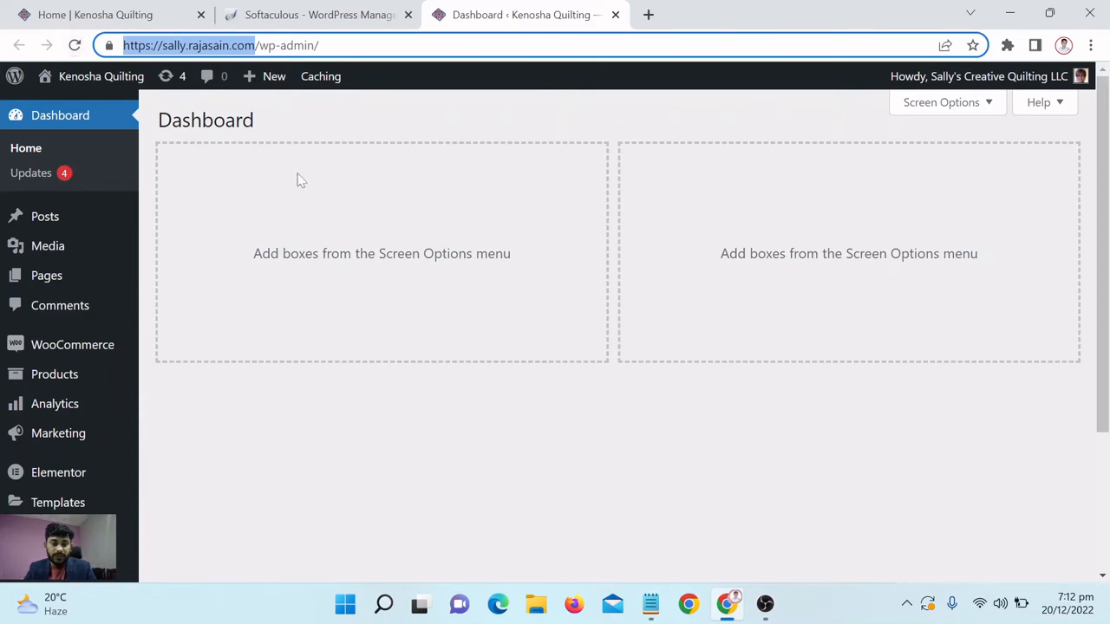
left_click(574, 604)
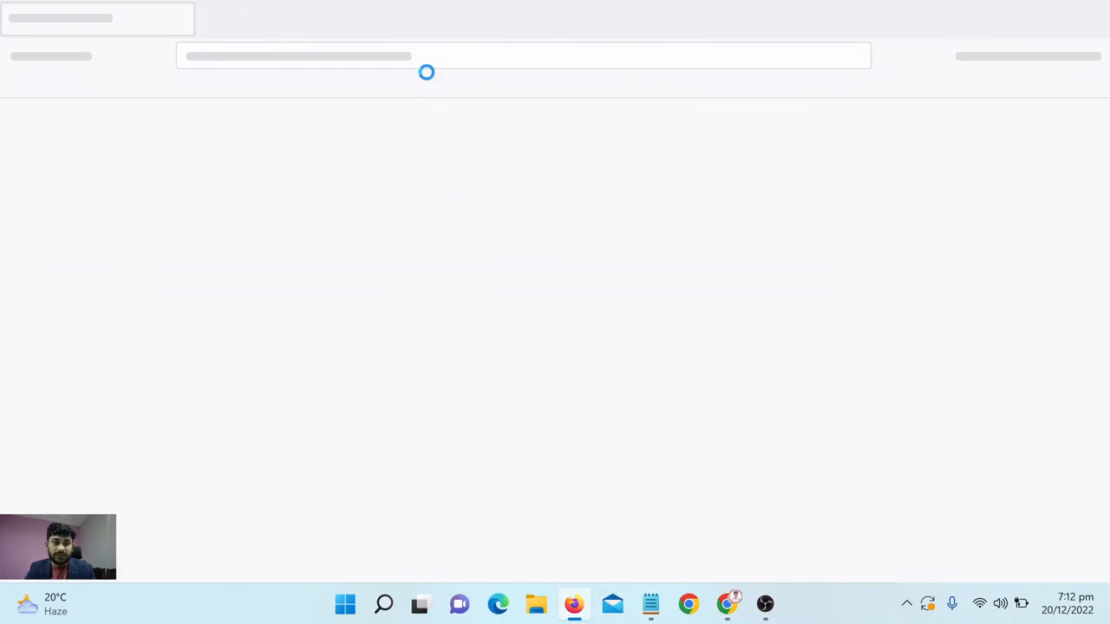
key("ctrl+v")
key("Return")
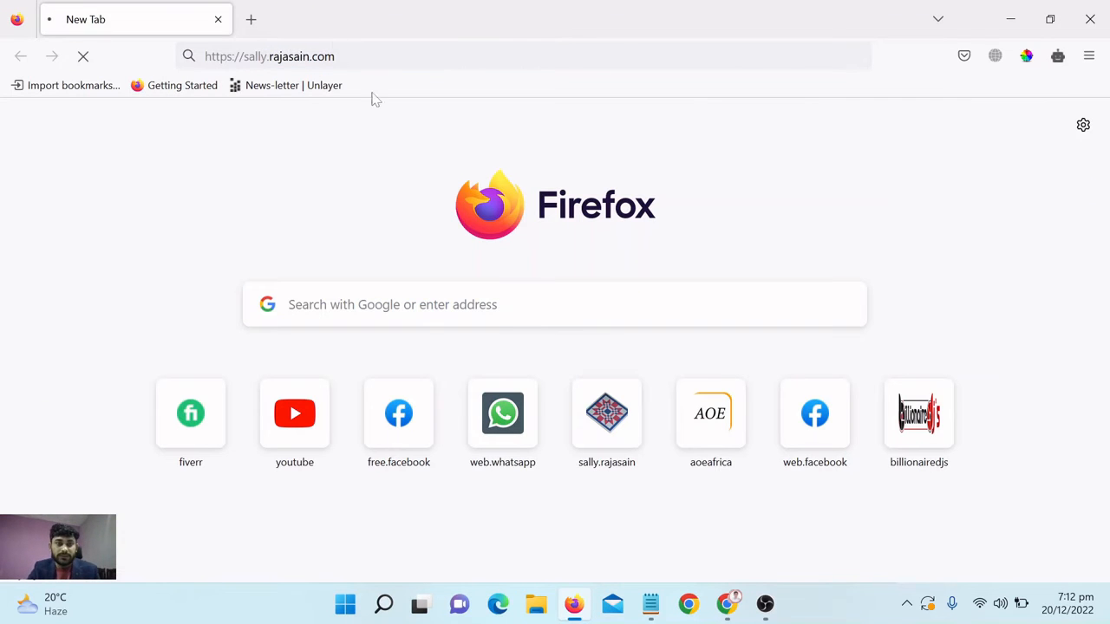
Step: Switch back to Chrome and view the header and hero section of the original kenoshaquilting.com home page
mouse_move(727, 604)
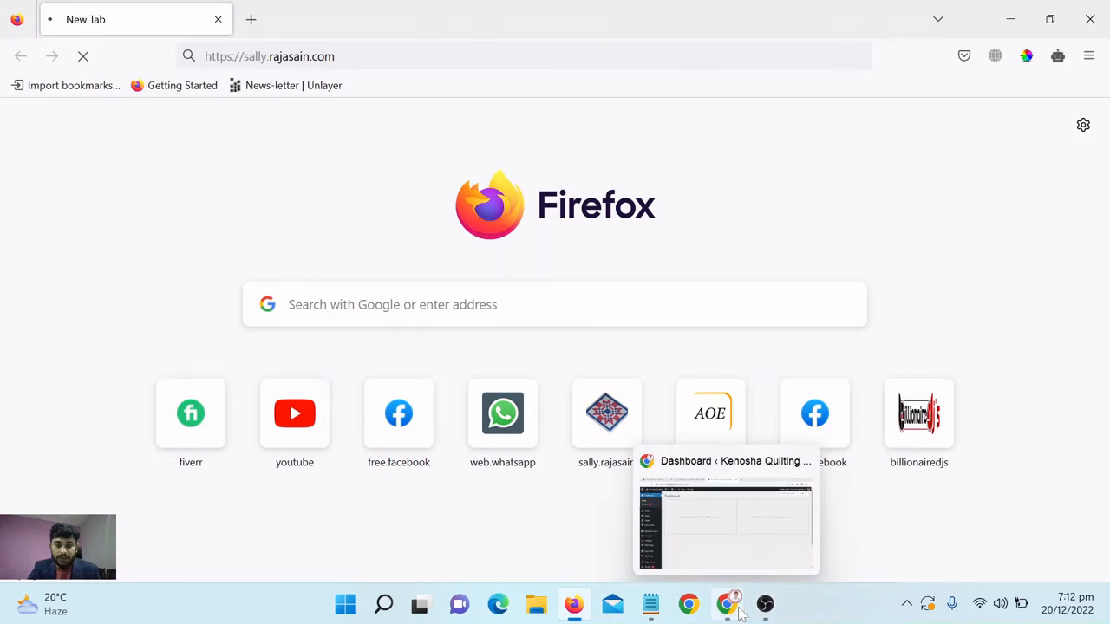
left_click(703, 560)
left_click(95, 15)
scroll(609, 238, "up", 10)
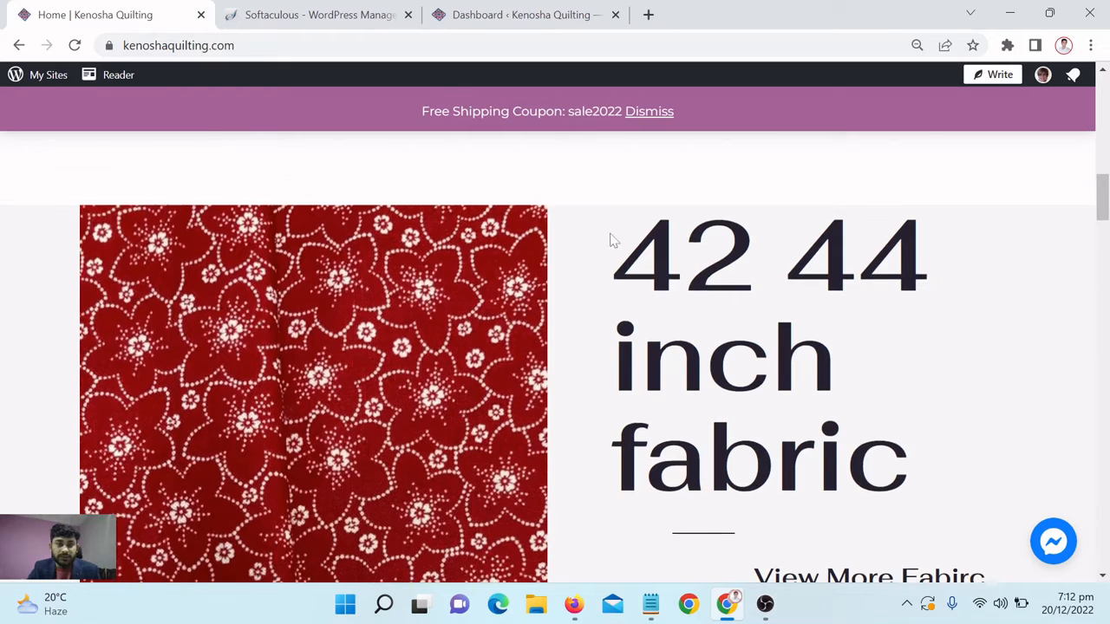
scroll(808, 189, "up", 5)
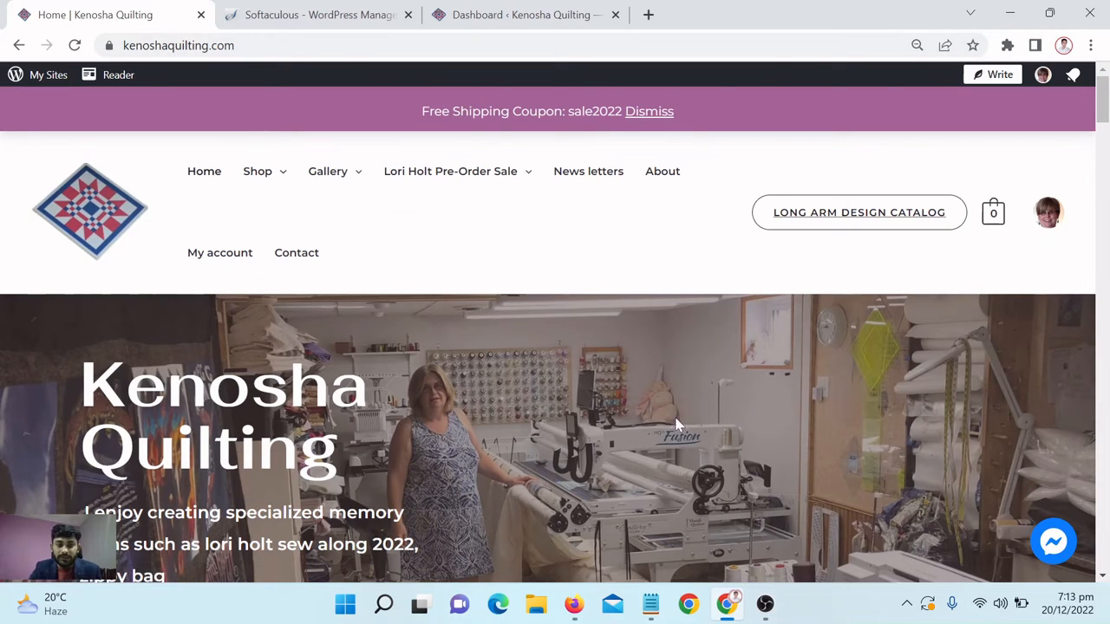
Step: Return to Firefox and compare the migrated home page at sally.rajasain.com with the original site
left_click(574, 607)
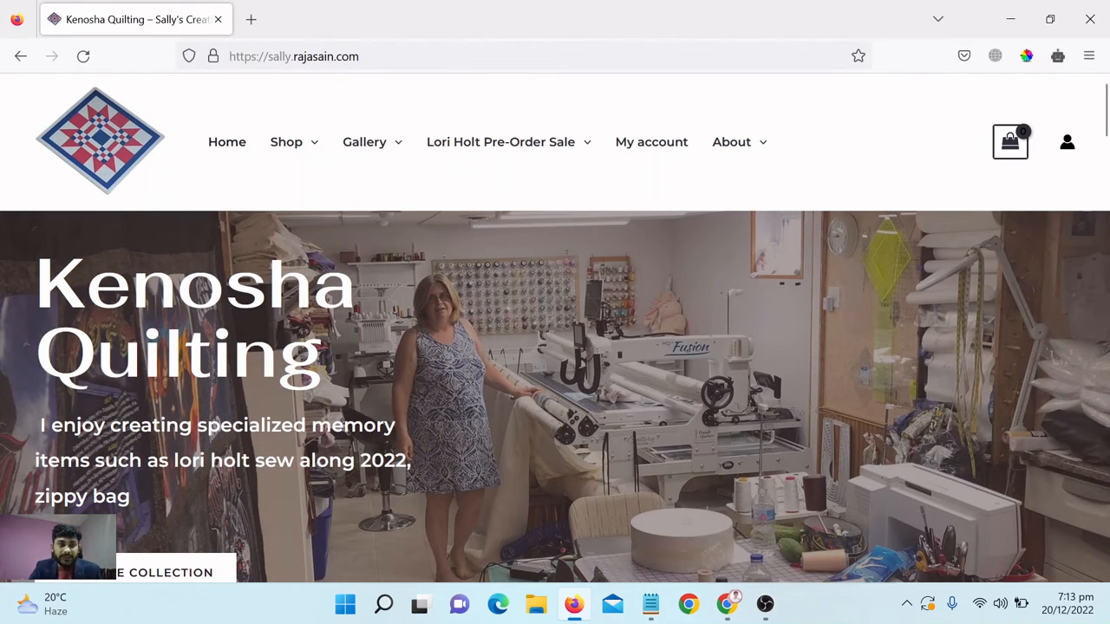
left_click_drag(240, 56, 361, 59)
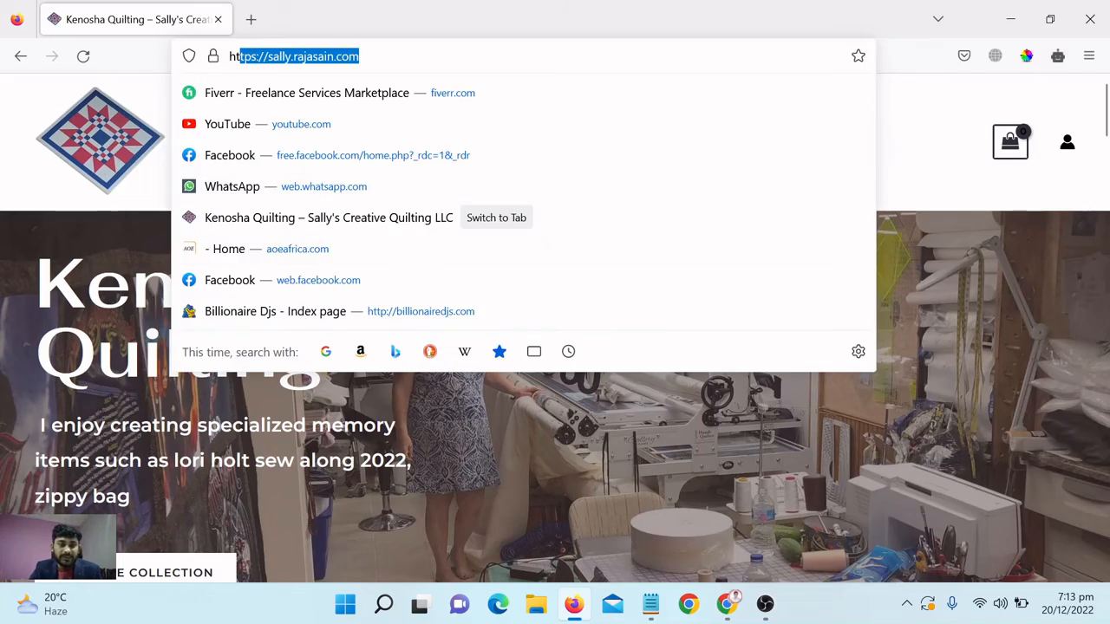
left_click(186, 356)
scroll(1107, 180, "down", 5)
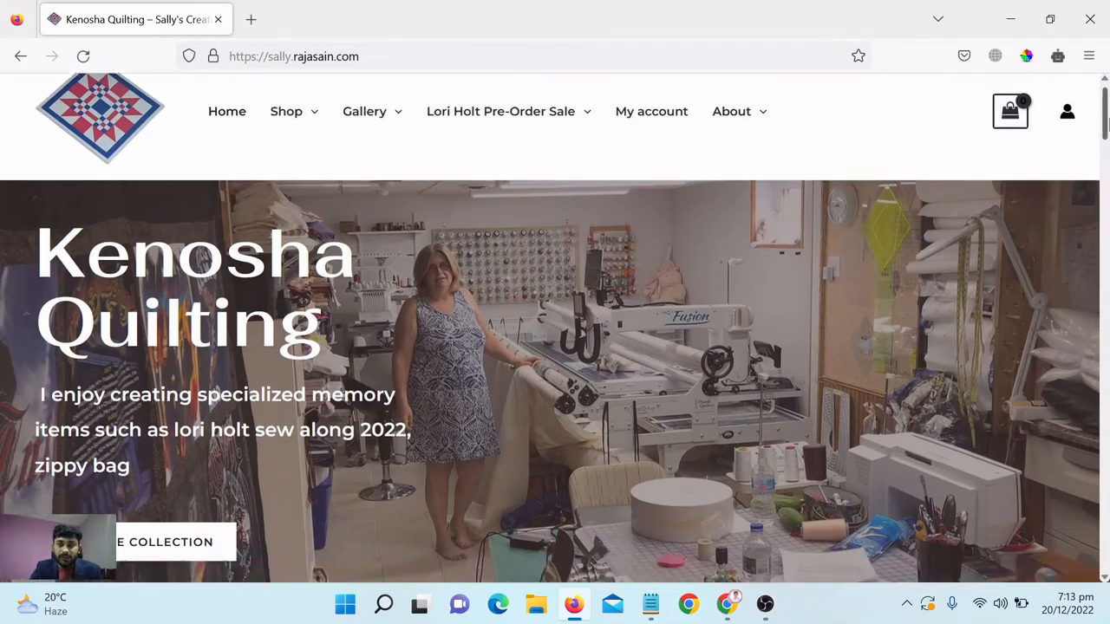
scroll(1107, 104, "up", 5)
mouse_move(1105, 95)
left_mouse_down()
mouse_move(1106, 538)
mouse_move(1106, 91)
left_mouse_up()
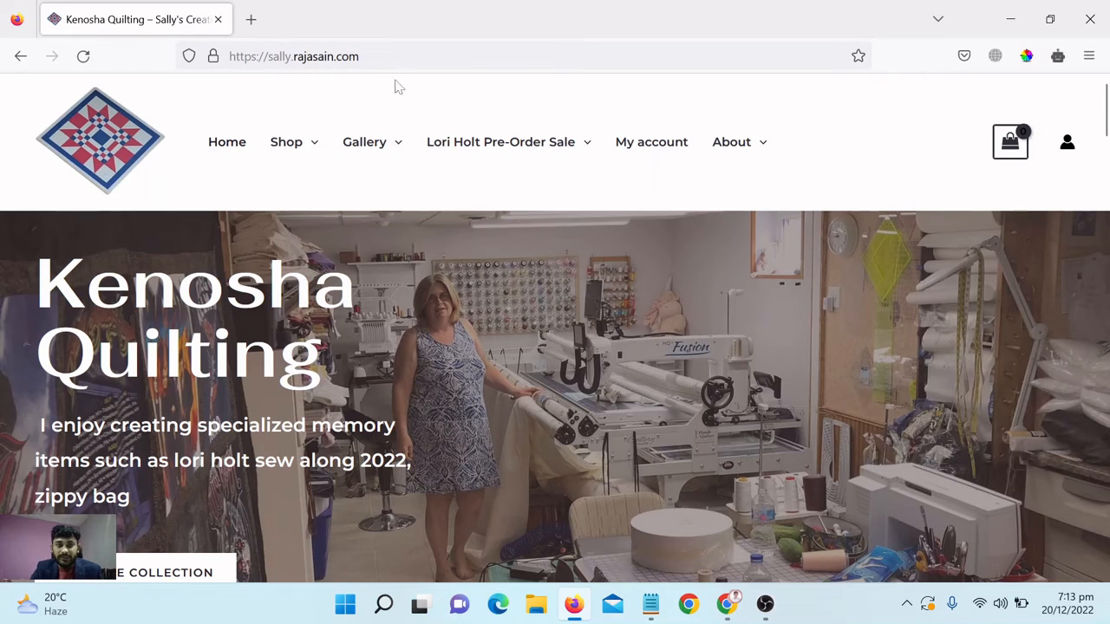
Step: Open rajasain.com in a new Firefox tab and close the Kenosha Quilting tab
left_click(251, 19)
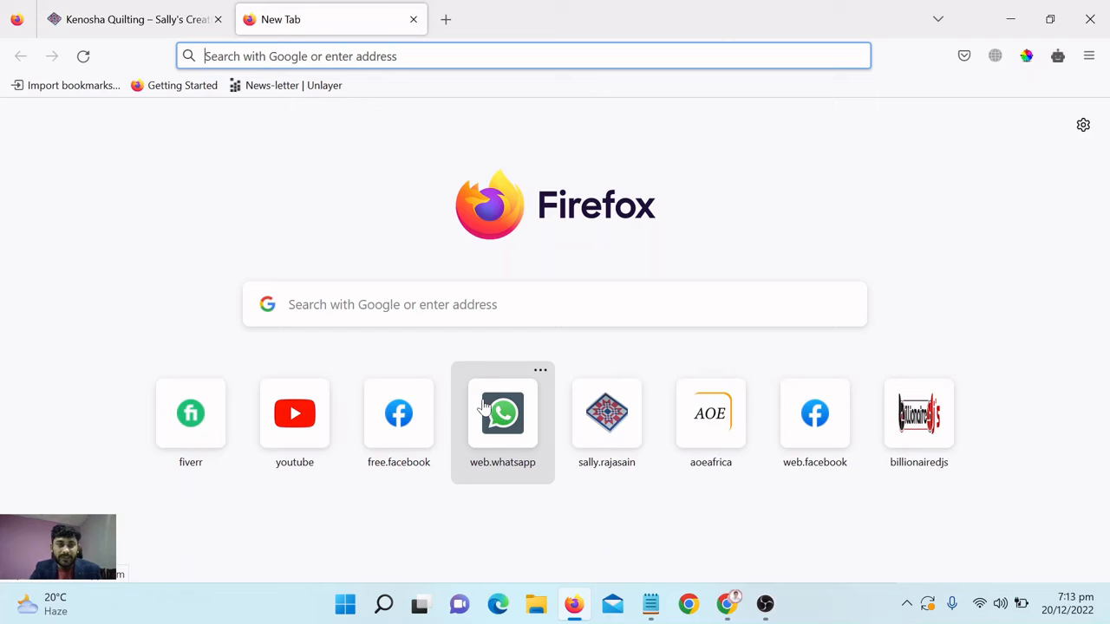
type("rajasao")
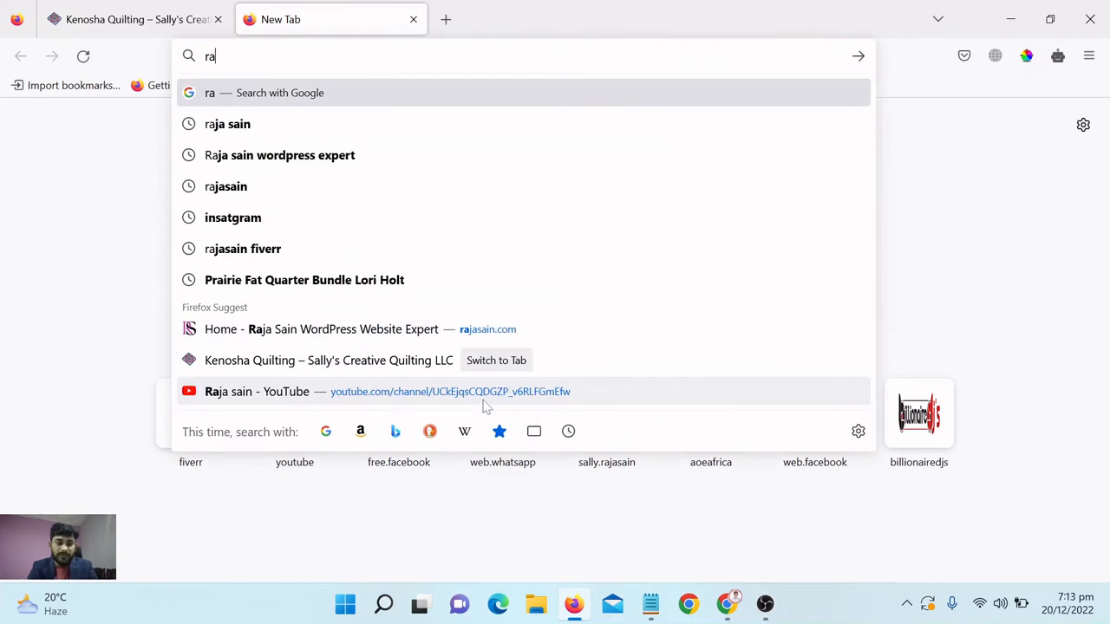
key("BackSpace")
key("BackSpace")
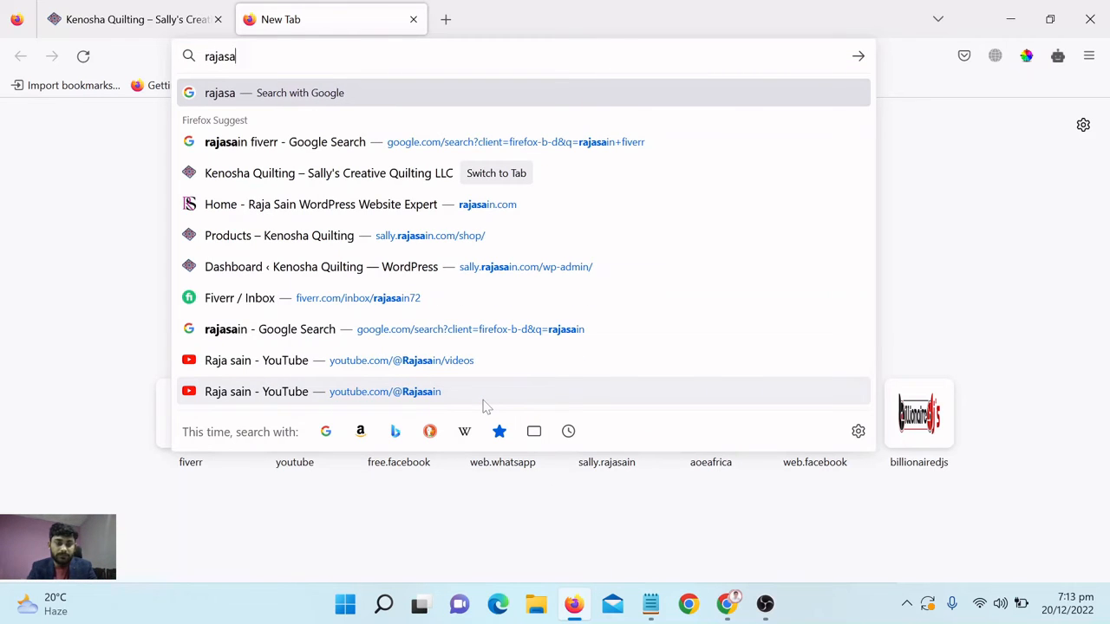
type("in.com")
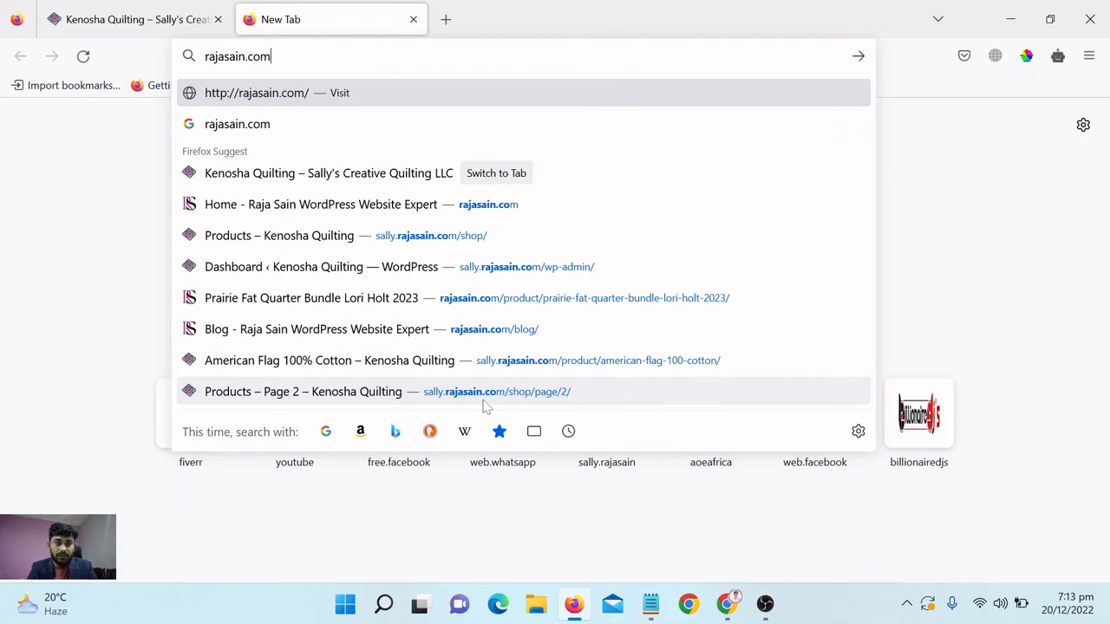
key("Return")
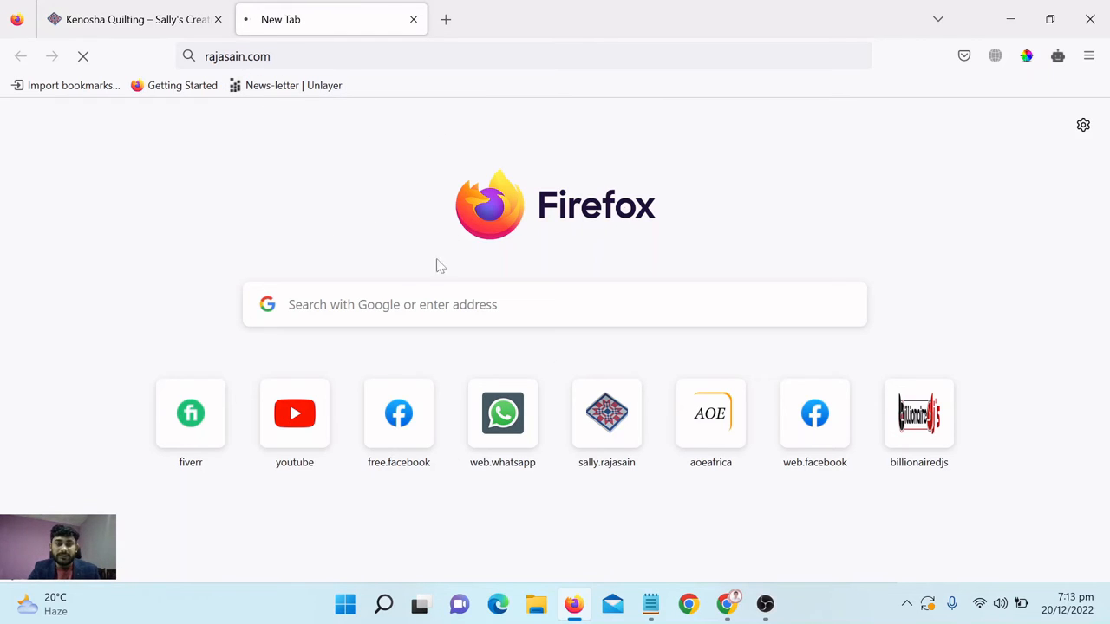
left_click_drag(286, 56, 217, 57)
left_click(84, 141)
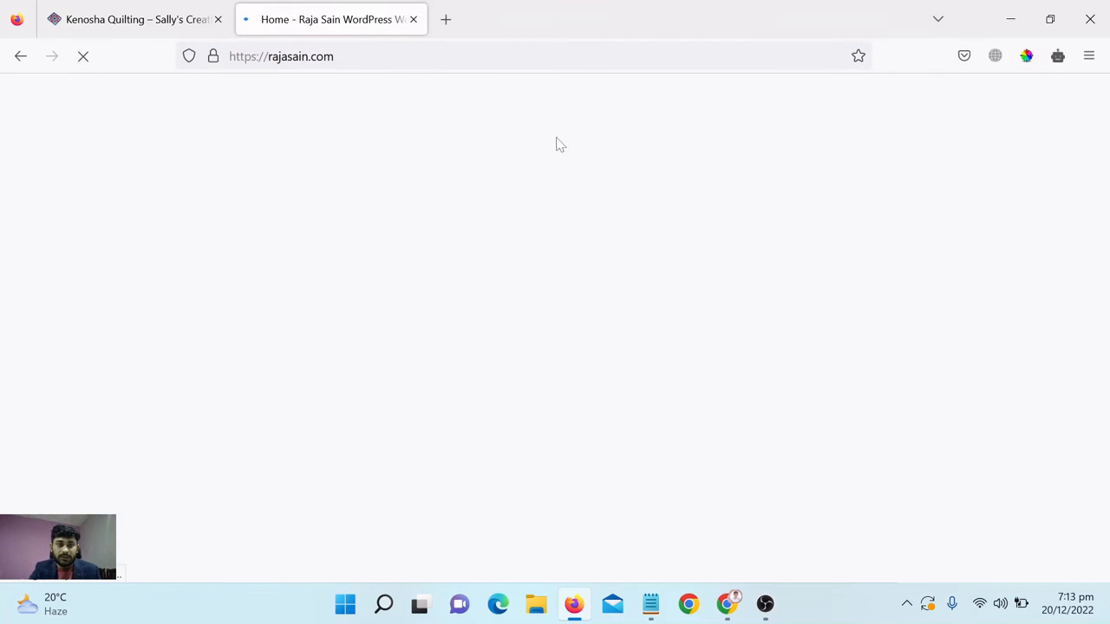
left_click(218, 20)
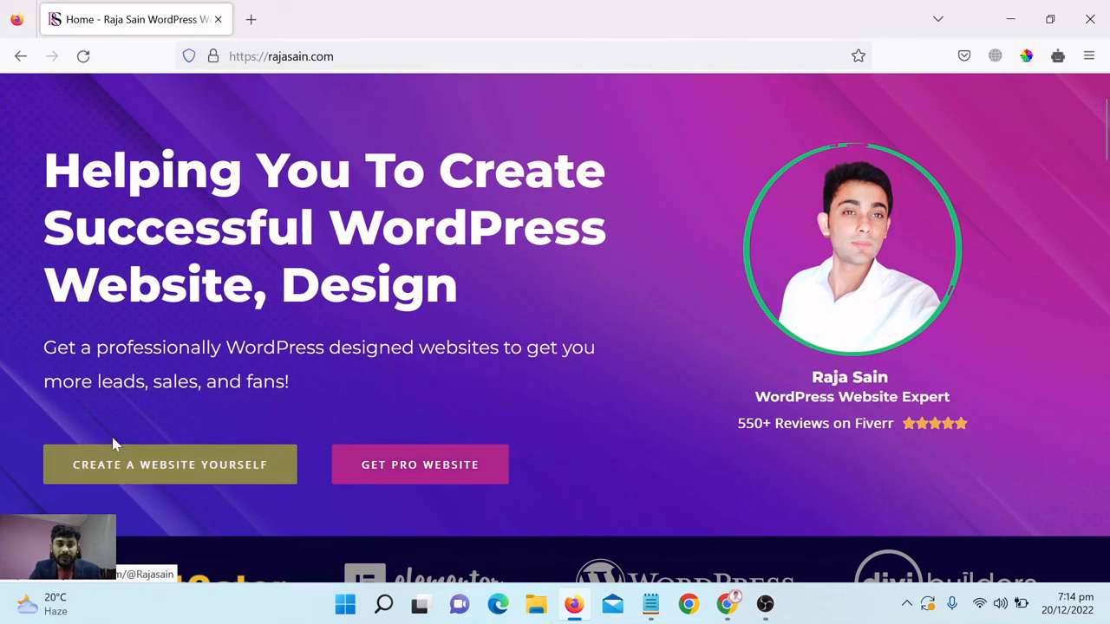
Step: Look over the rajasain.com home page, from its hero banner down through the sections below the partner logos
scroll(177, 386, "up", 2)
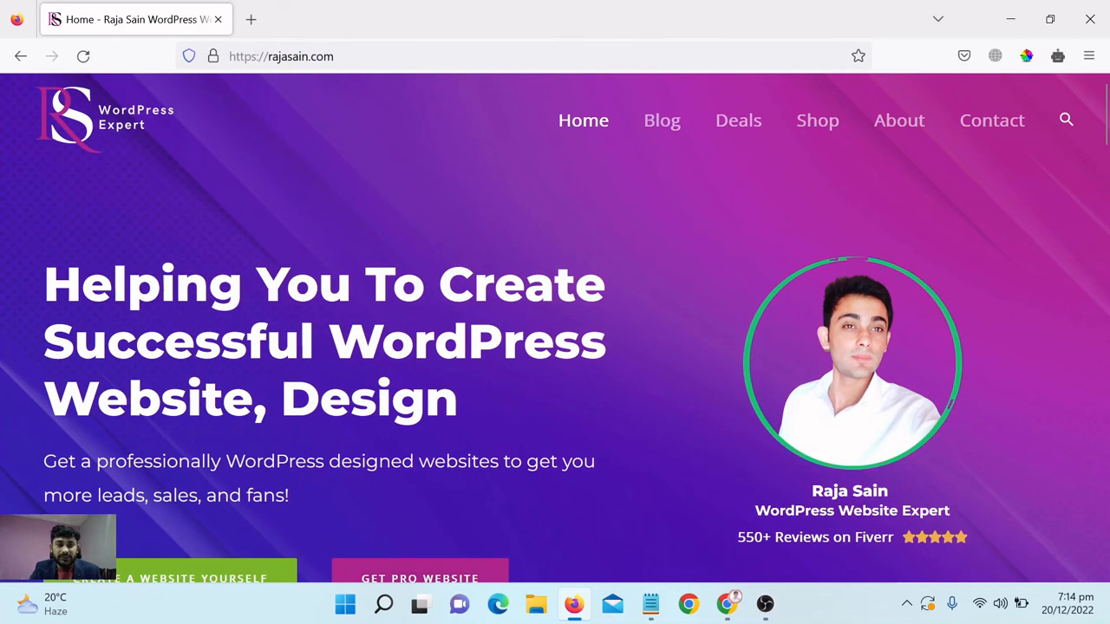
scroll(483, 301, "down", 3)
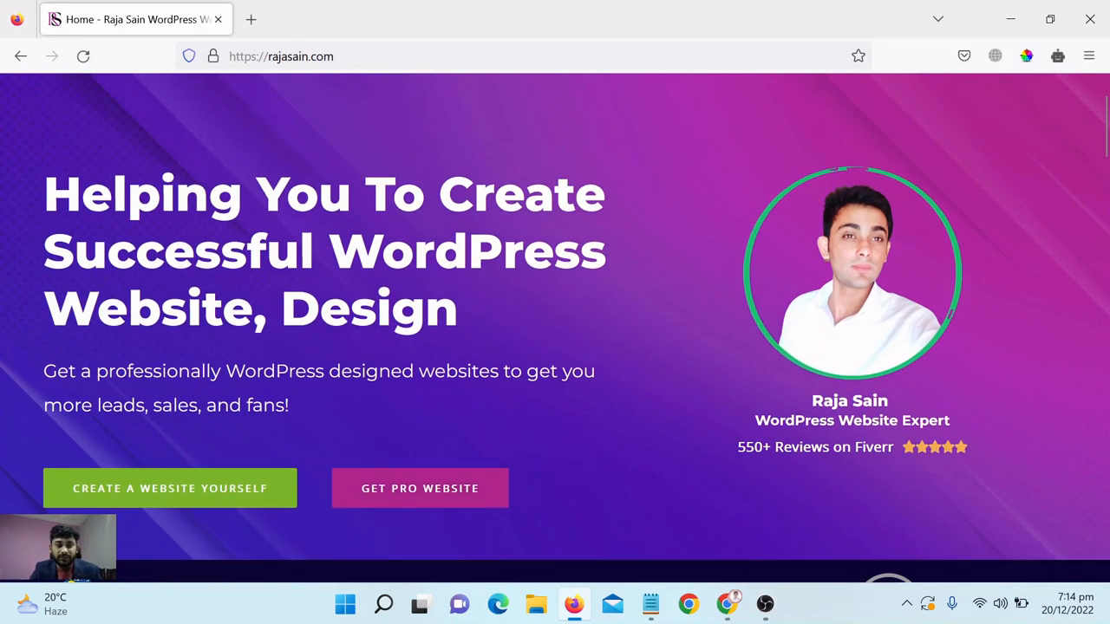
scroll(483, 301, "up", 3)
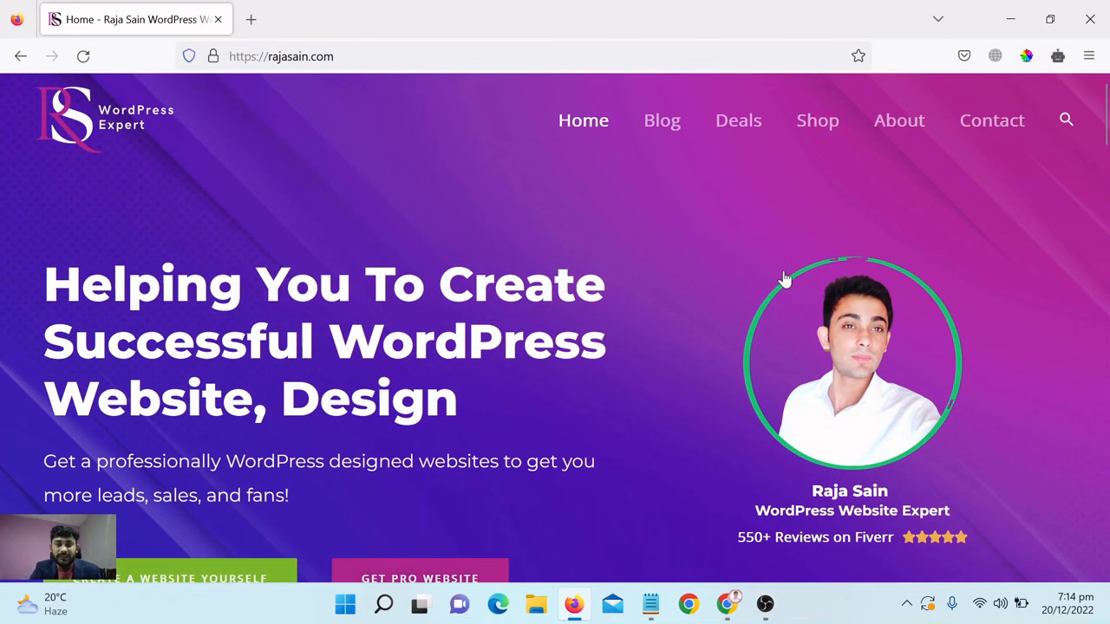
scroll(719, 235, "down", 3)
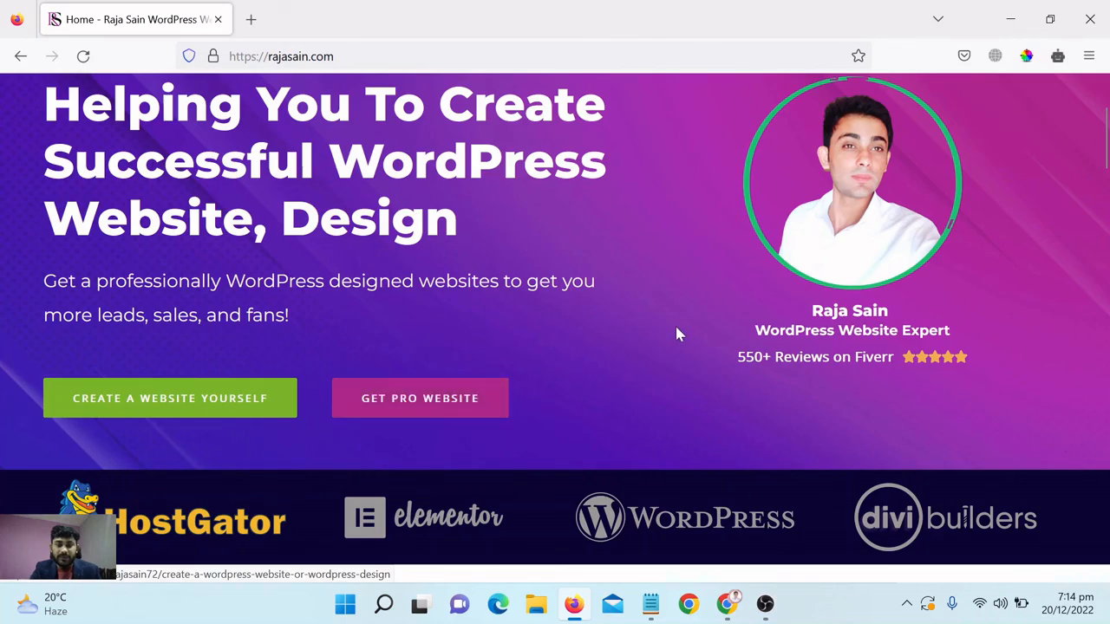
scroll(676, 330, "down", 15)
scroll(691, 338, "up", 13)
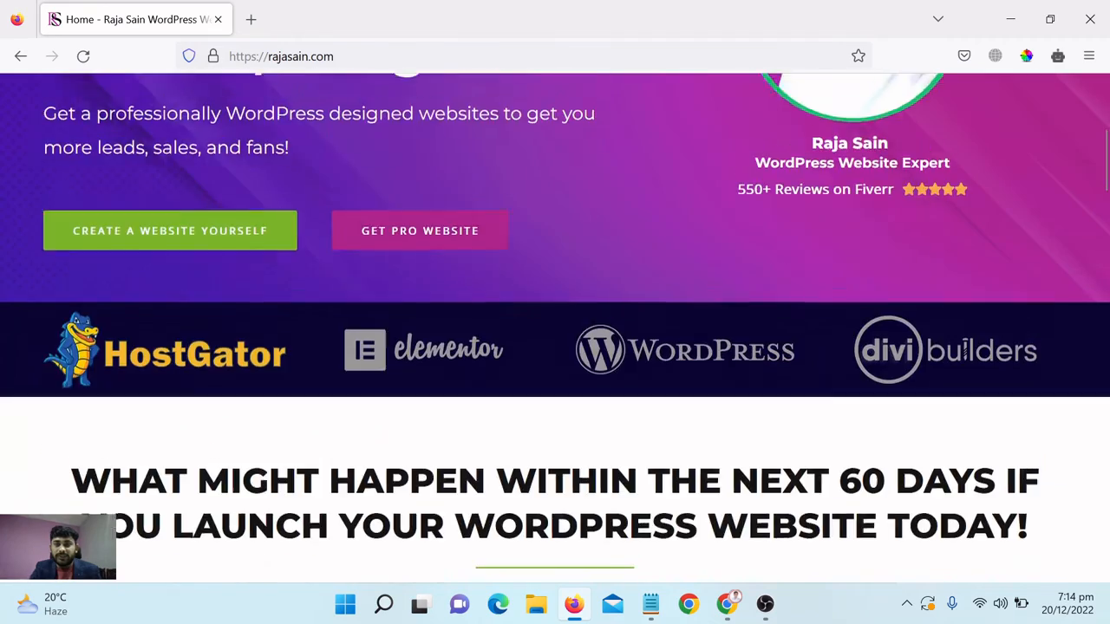
scroll(964, 348, "up", 6)
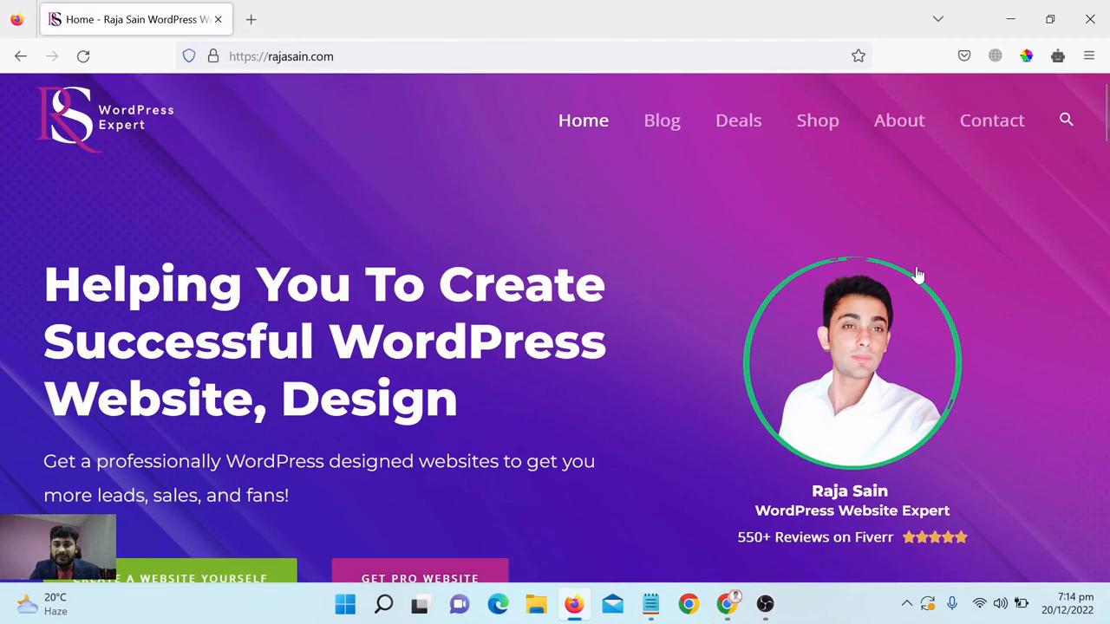
Step: Open the site's Contact page and review the contact form's name, email and message fields down to the footer
left_click(989, 137)
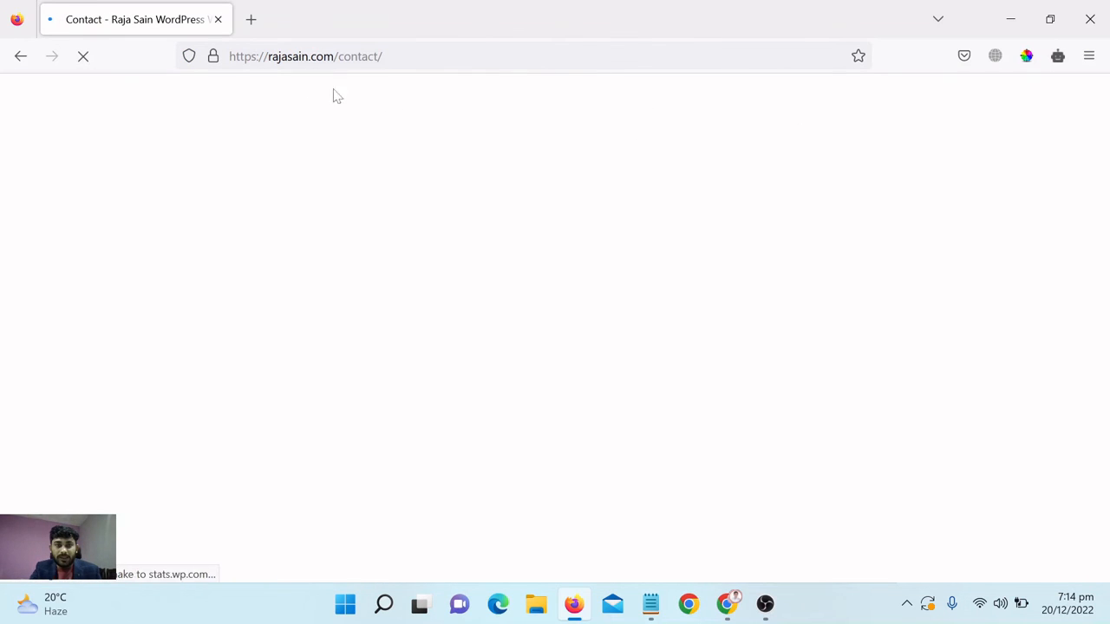
scroll(899, 221, "down", 5)
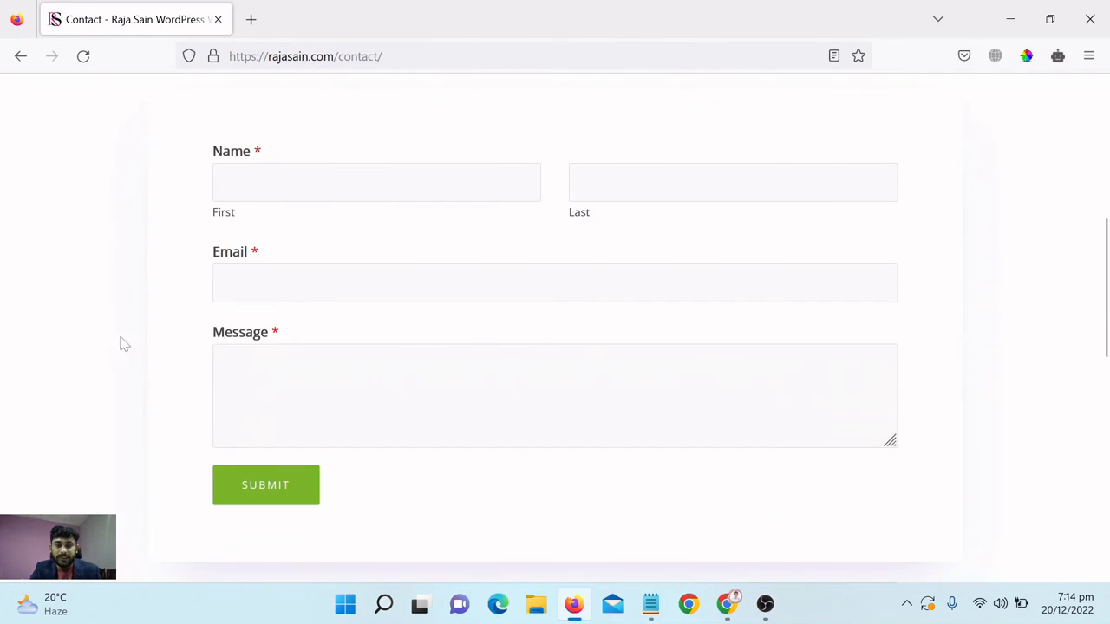
scroll(426, 276, "up", 1)
left_click(427, 274)
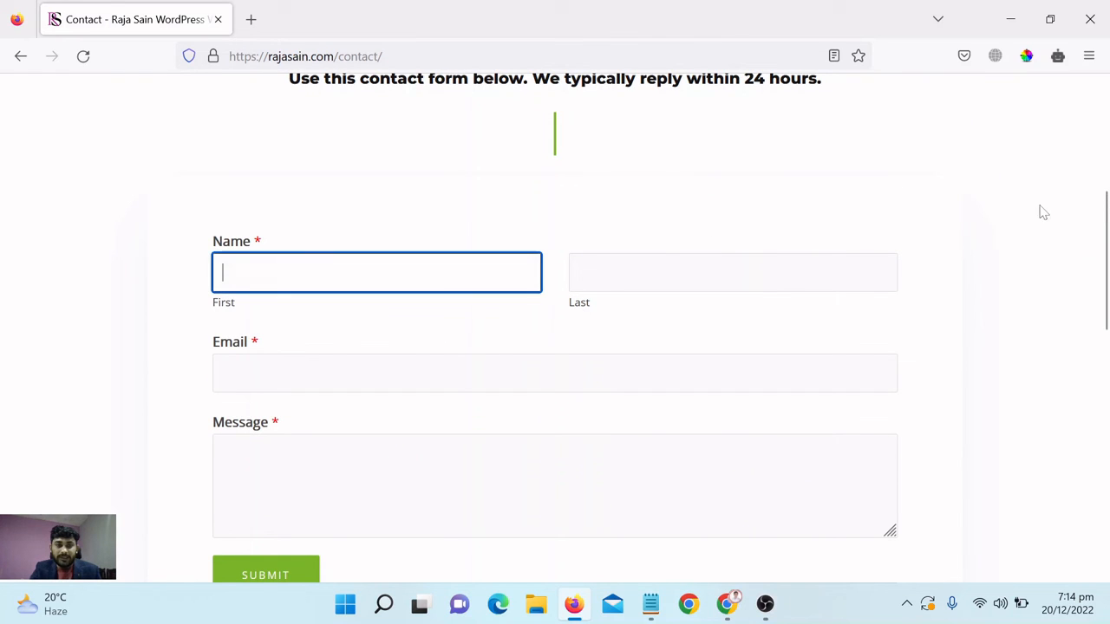
left_click(659, 226)
scroll(659, 226, "down", 1)
scroll(807, 395, "down", 4)
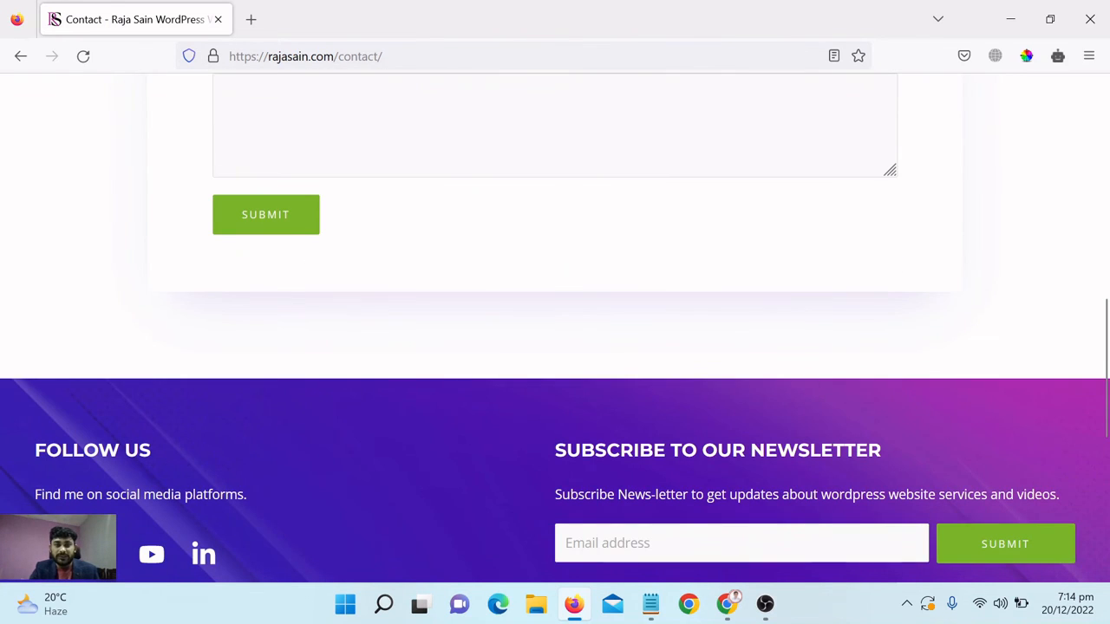